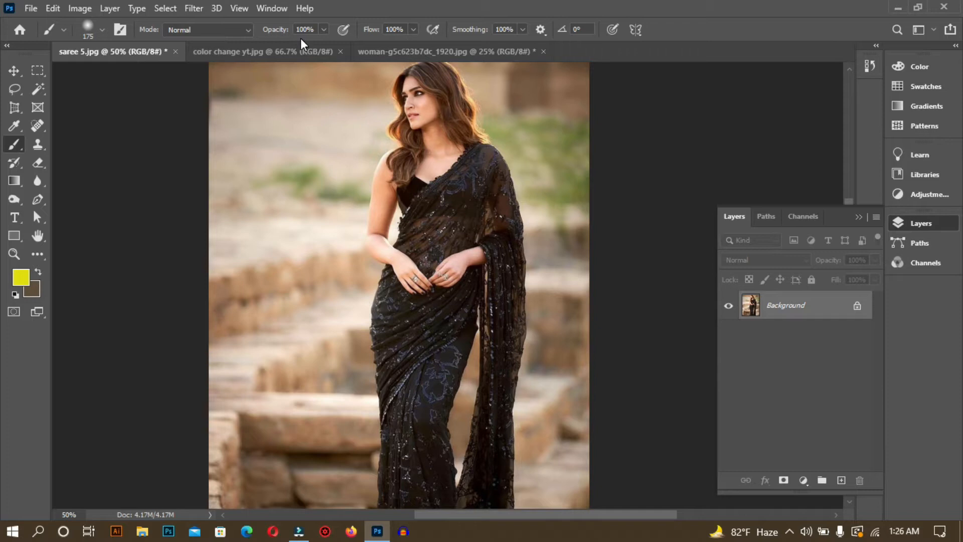
Step: Examine the green saree's individual pixels in color change yt.jpg at up to 6400% magnification
{"action": "left_click", "coordinate": [293, 53]}
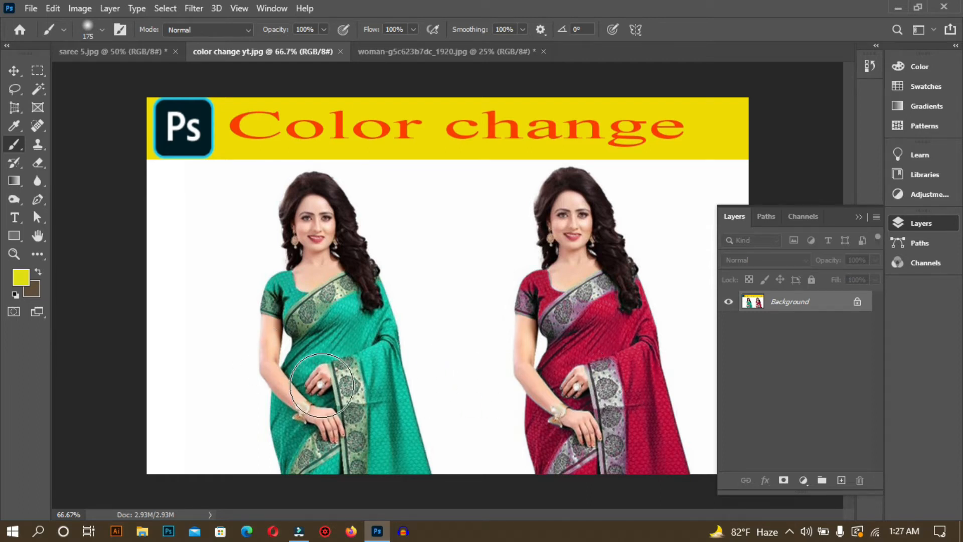
{"action": "left_click", "coordinate": [129, 53]}
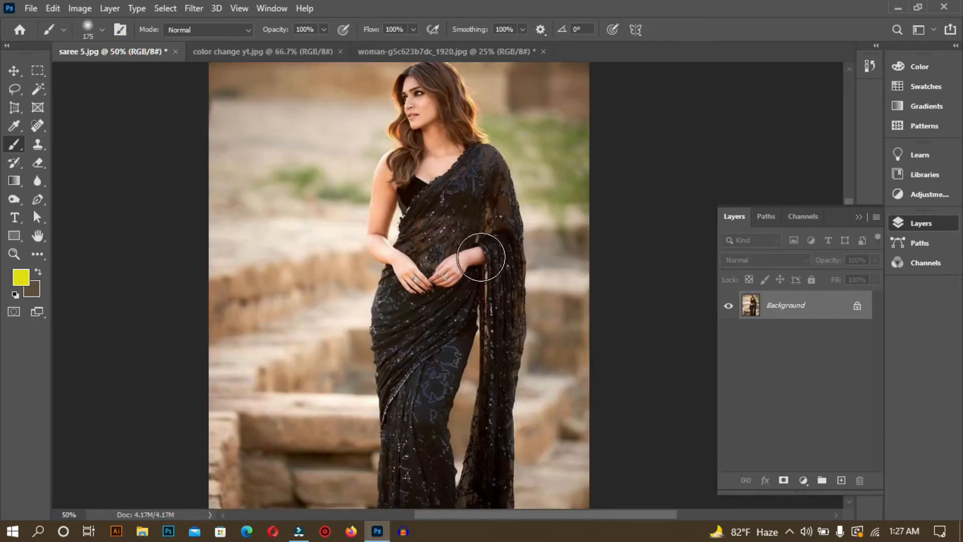
{"action": "left_click", "coordinate": [261, 53]}
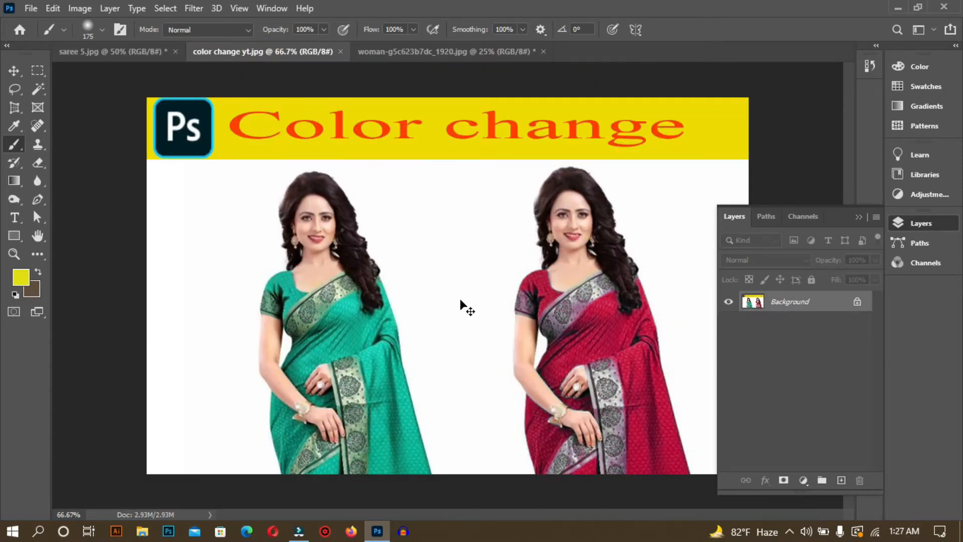
{"action": "key", "text": "ctrl+plus"}
{"action": "key", "text": "ctrl+plus"}
{"action": "key", "text": "ctrl+plus"}
{"action": "mouse_move", "coordinate": [342, 356]}
{"action": "left_mouse_down"}
{"action": "mouse_move", "coordinate": [554, 456]}
{"action": "mouse_move", "coordinate": [556, 373]}
{"action": "left_mouse_up"}
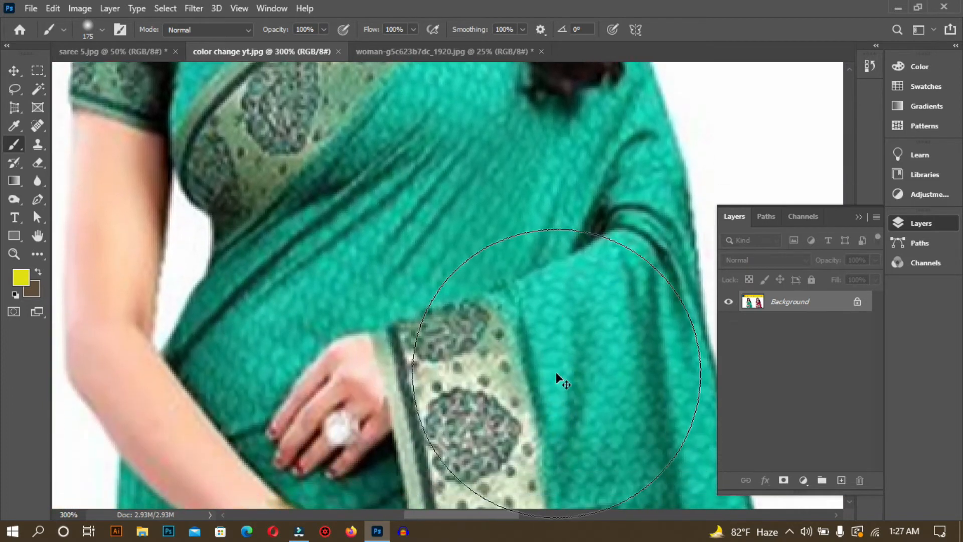
{"action": "key", "text": "ctrl+plus"}
{"action": "key", "text": "ctrl+plus"}
{"action": "key", "text": "ctrl+plus"}
{"action": "key", "text": "ctrl+plus"}
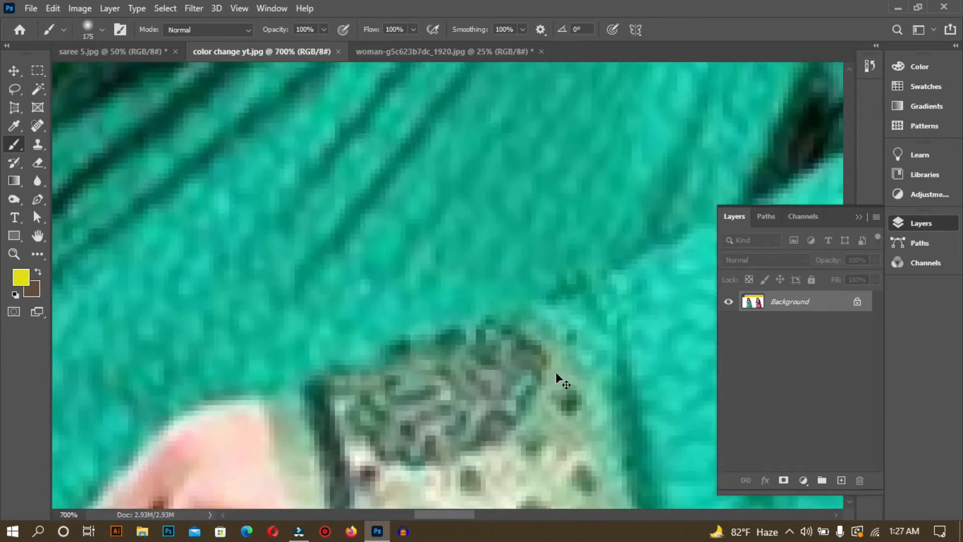
{"action": "key", "text": "ctrl+plus"}
{"action": "key", "text": "ctrl+plus"}
{"action": "key", "text": "ctrl+plus"}
{"action": "key", "text": "ctrl+plus"}
{"action": "key", "text": "ctrl+plus"}
{"action": "key", "text": "ctrl+plus"}
{"action": "key", "text": "ctrl+plus"}
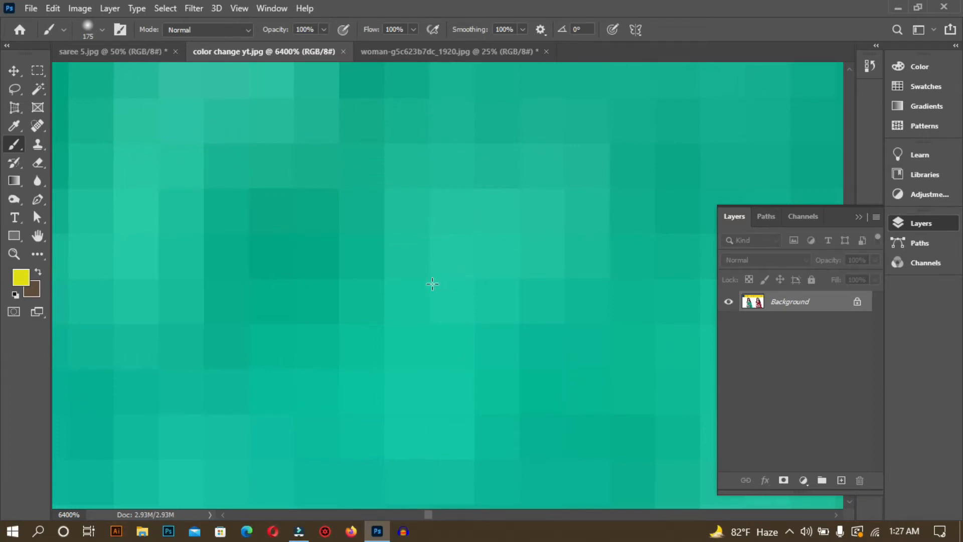
{"action": "scroll", "coordinate": [368, 110], "scroll_direction": "up", "scroll_amount": 1}
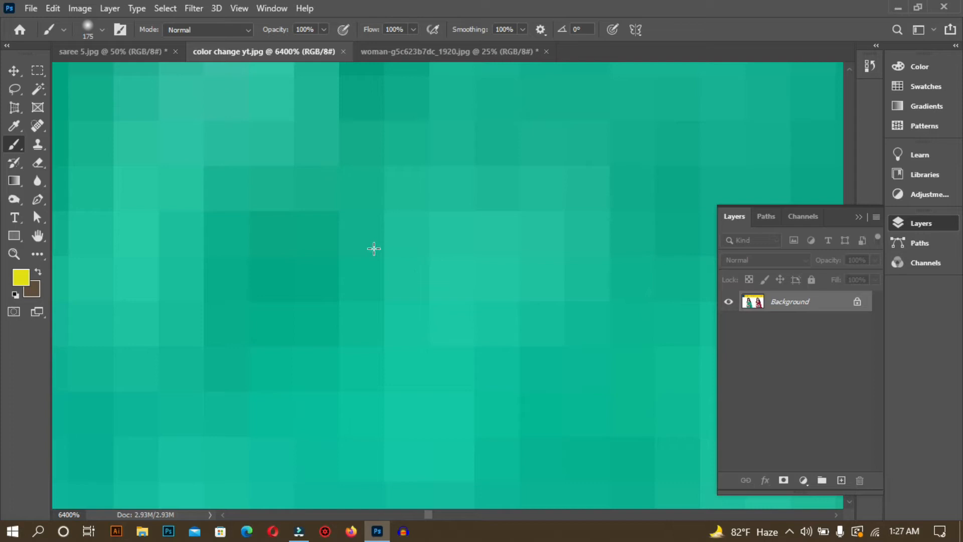
{"action": "key", "text": "ctrl+minus"}
{"action": "key", "text": "ctrl+minus"}
{"action": "key", "text": "ctrl+minus"}
{"action": "key", "text": "ctrl+minus"}
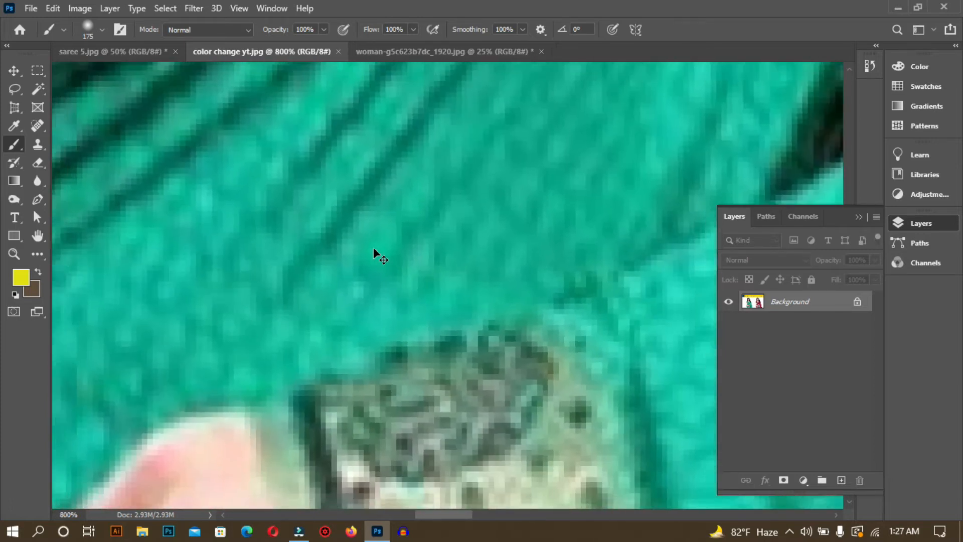
{"action": "key", "text": "ctrl+minus"}
{"action": "key", "text": "ctrl+minus"}
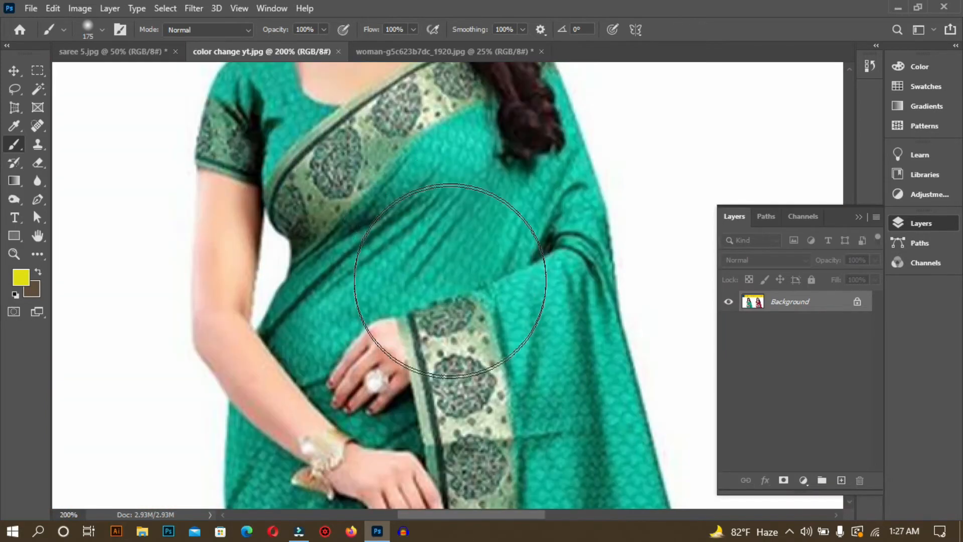
Step: Examine the black saree's individual pixels in saree 5.jpg at up to 6400% magnification
{"action": "left_click", "coordinate": [145, 46]}
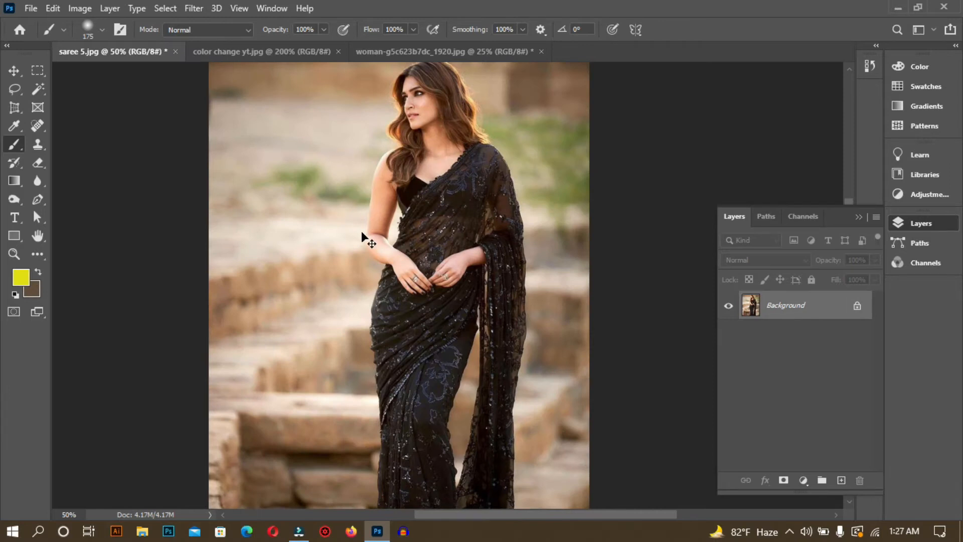
{"action": "key", "text": "ctrl+plus"}
{"action": "key", "text": "ctrl+plus"}
{"action": "key", "text": "ctrl+plus"}
{"action": "key", "text": "ctrl+plus"}
{"action": "key", "text": "ctrl+plus"}
{"action": "key", "text": "ctrl+plus"}
{"action": "key", "text": "ctrl+plus"}
{"action": "key", "text": "ctrl+plus"}
{"action": "key", "text": "ctrl+plus"}
{"action": "key", "text": "ctrl+plus"}
{"action": "key", "text": "ctrl+plus"}
{"action": "key", "text": "ctrl+plus"}
{"action": "key", "text": "ctrl+plus"}
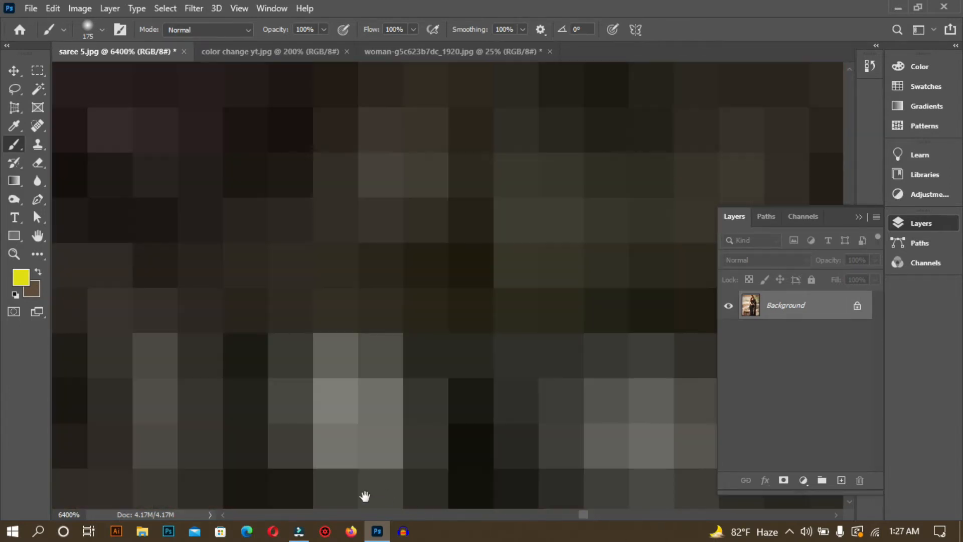
{"action": "left_click_drag", "start_coordinate": [351, 259], "coordinate": [422, 215]}
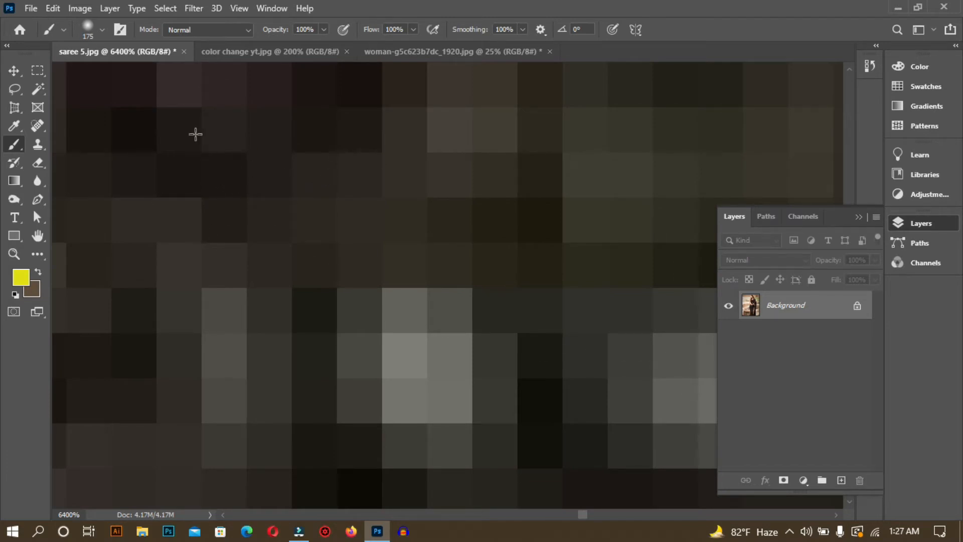
{"action": "mouse_move", "coordinate": [335, 165]}
{"action": "left_mouse_down"}
{"action": "mouse_move", "coordinate": [376, 344]}
{"action": "mouse_move", "coordinate": [350, 215]}
{"action": "mouse_move", "coordinate": [273, 453]}
{"action": "mouse_move", "coordinate": [172, 384]}
{"action": "mouse_move", "coordinate": [602, 501]}
{"action": "mouse_move", "coordinate": [529, 419]}
{"action": "mouse_move", "coordinate": [241, 262]}
{"action": "mouse_move", "coordinate": [535, 334]}
{"action": "mouse_move", "coordinate": [292, 297]}
{"action": "mouse_move", "coordinate": [344, 275]}
{"action": "left_mouse_up"}
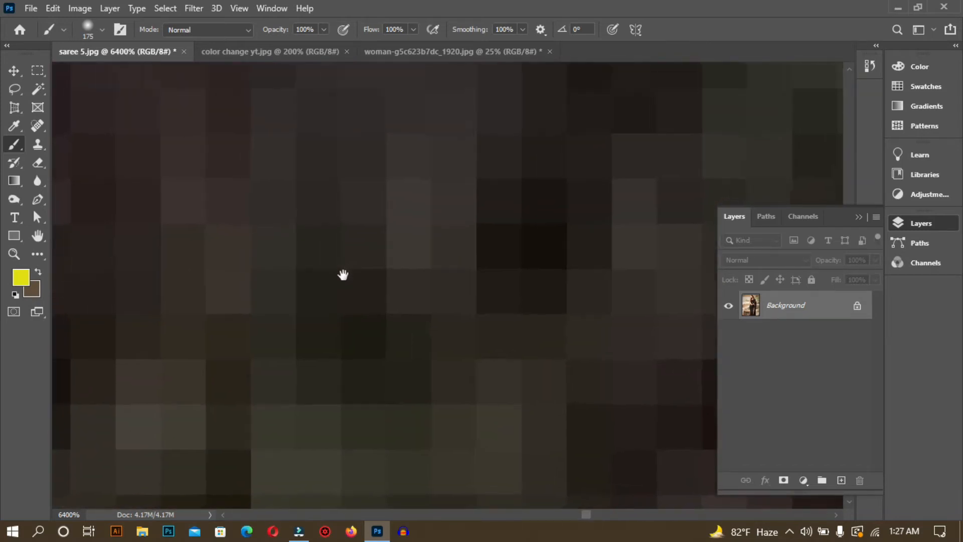
{"action": "key", "text": "ctrl+minus"}
{"action": "key", "text": "ctrl+minus"}
{"action": "key", "text": "ctrl+minus"}
{"action": "key", "text": "ctrl+minus"}
{"action": "key", "text": "ctrl+minus"}
{"action": "key", "text": "ctrl+minus"}
{"action": "key", "text": "ctrl+minus"}
{"action": "key", "text": "ctrl+minus"}
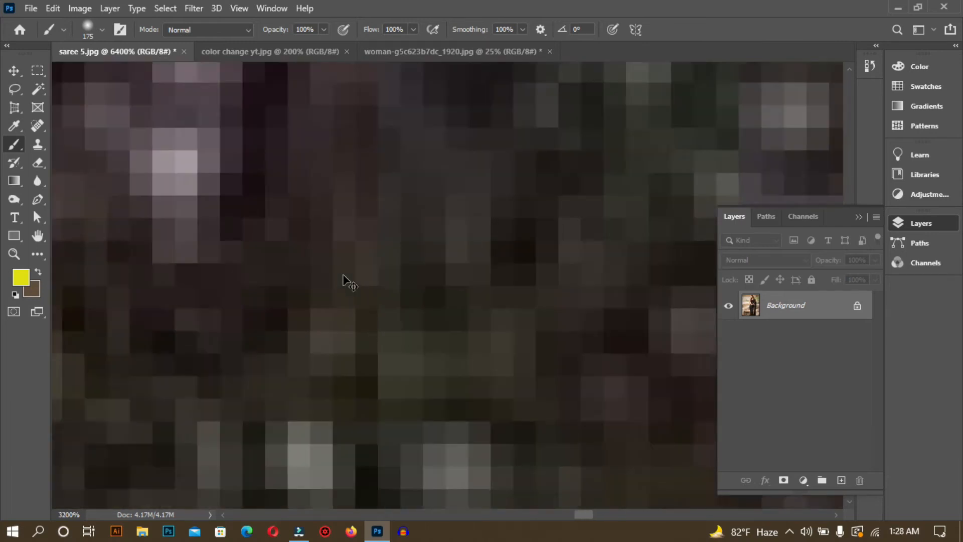
{"action": "key", "text": "ctrl+minus"}
{"action": "key", "text": "ctrl+minus"}
{"action": "key", "text": "ctrl+minus"}
{"action": "key", "text": "ctrl+minus"}
{"action": "key", "text": "ctrl+minus"}
{"action": "key", "text": "ctrl+minus"}
{"action": "key", "text": "ctrl+minus"}
{"action": "key", "text": "ctrl+minus"}
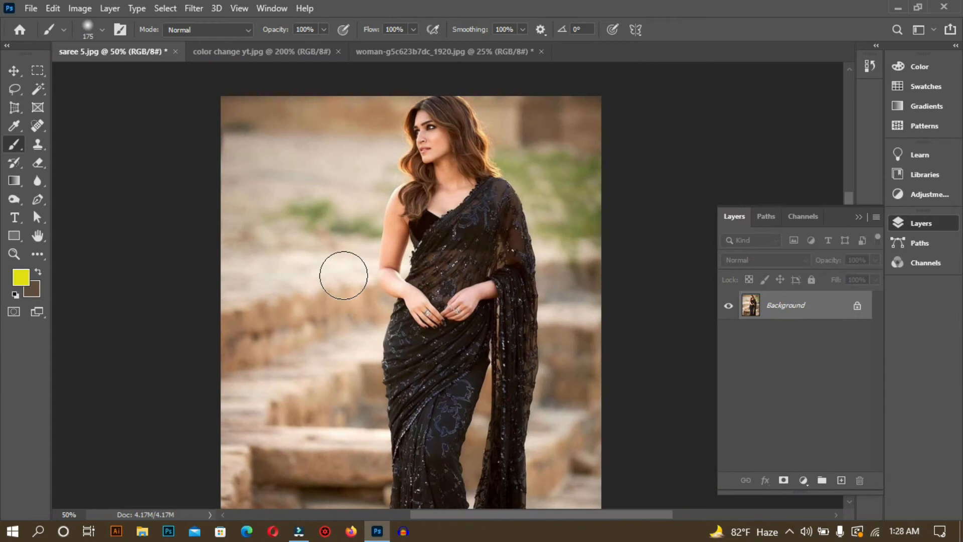
{"action": "left_click_drag", "start_coordinate": [339, 258], "coordinate": [320, 223]}
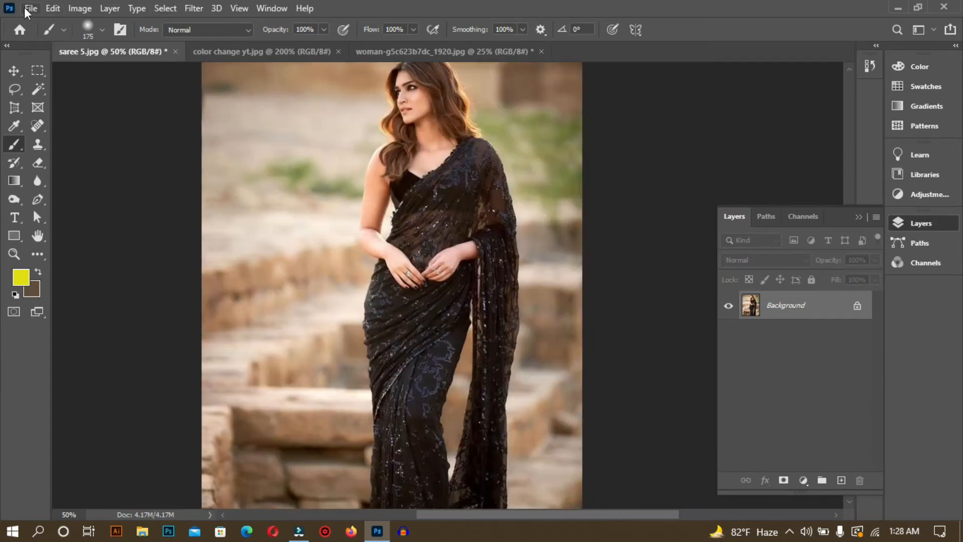
Step: Start a Replace Color adjustment on saree 5.jpg and sample several dark tones across the saree into its selection
{"action": "left_click", "coordinate": [72, 8]}
{"action": "mouse_move", "coordinate": [81, 45]}
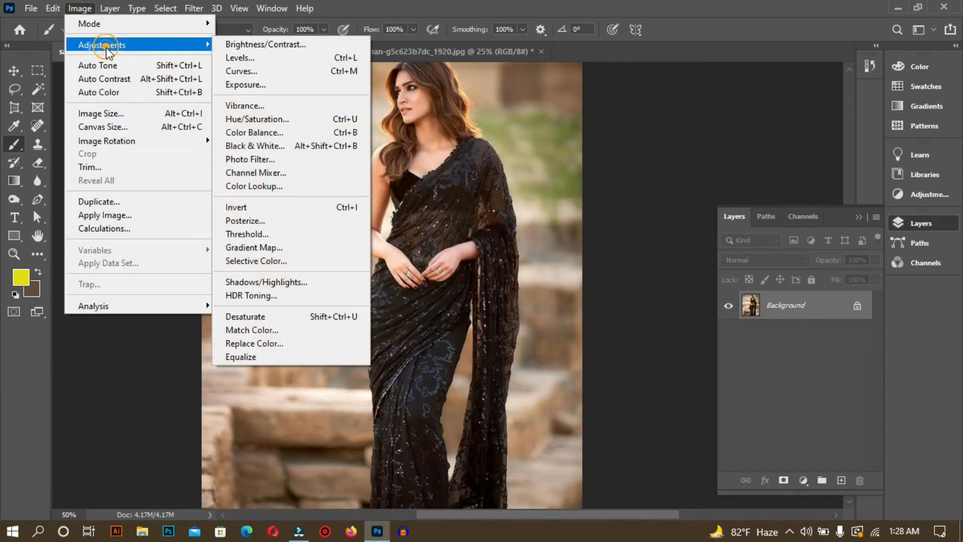
{"action": "left_click", "coordinate": [274, 343]}
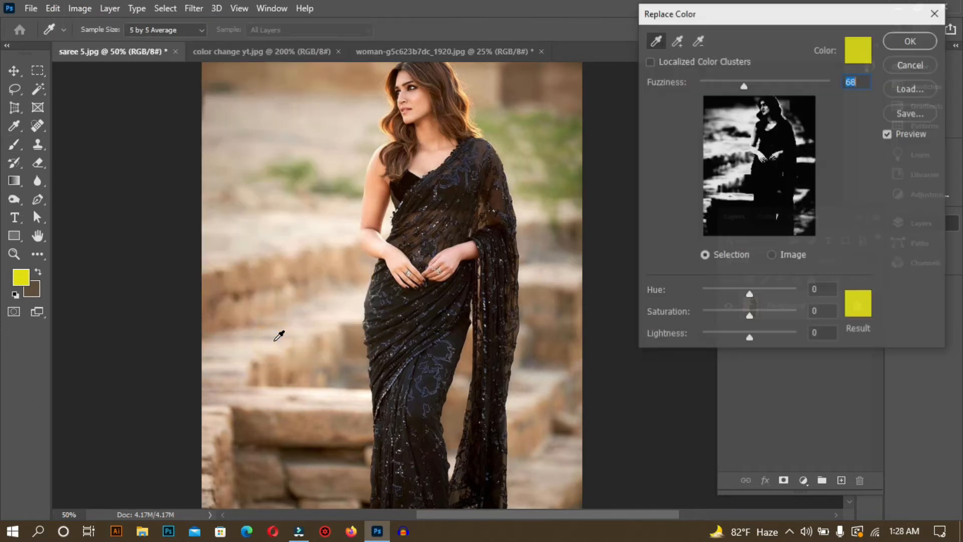
{"action": "left_click", "coordinate": [450, 209]}
{"action": "left_click", "coordinate": [677, 40]}
{"action": "left_click", "coordinate": [405, 378]}
{"action": "left_click", "coordinate": [405, 345]}
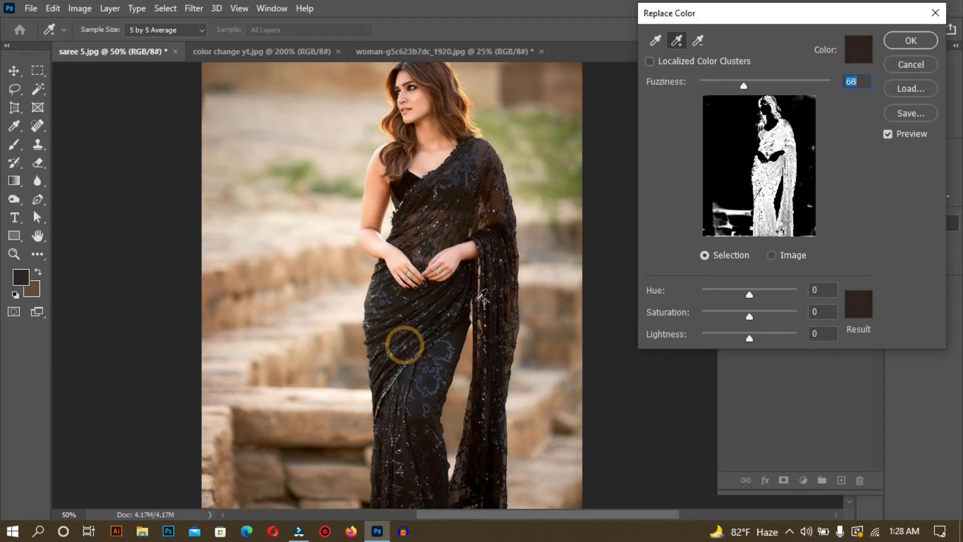
{"action": "left_click", "coordinate": [469, 201]}
{"action": "left_click", "coordinate": [381, 330]}
{"action": "left_click", "coordinate": [405, 458]}
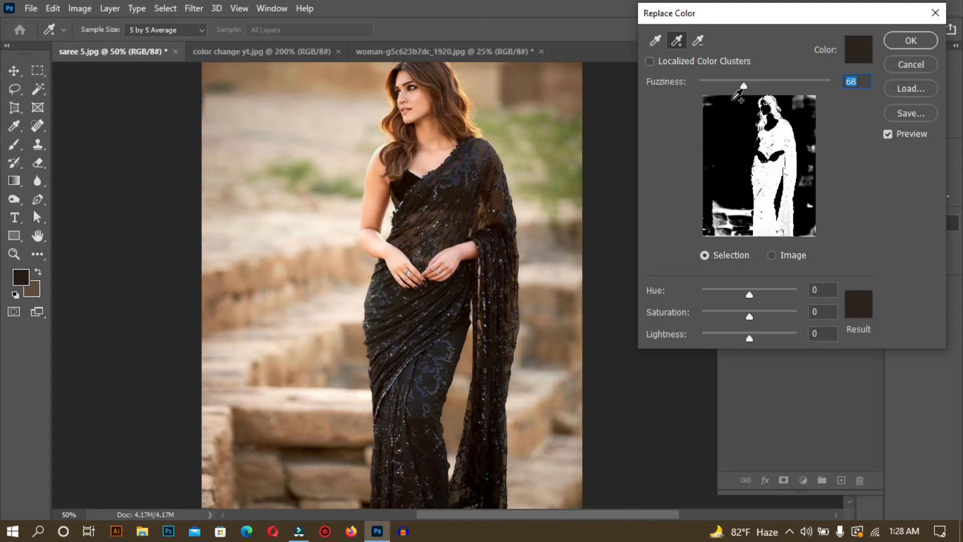
Step: Try replacing the sampled tones with dark green #232c20 at a fuzziness of 181, and undo the replacement
{"action": "left_click", "coordinate": [850, 317]}
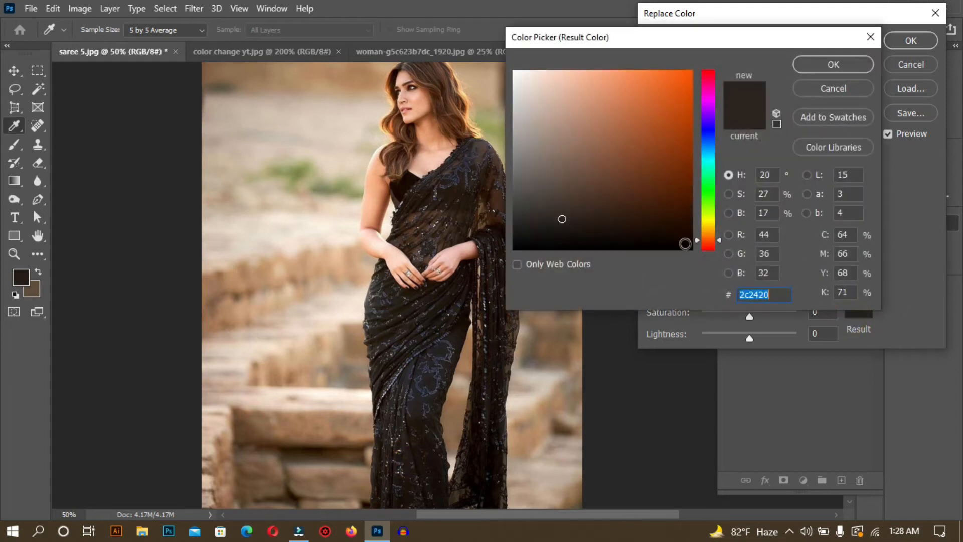
{"action": "left_click", "coordinate": [705, 199]}
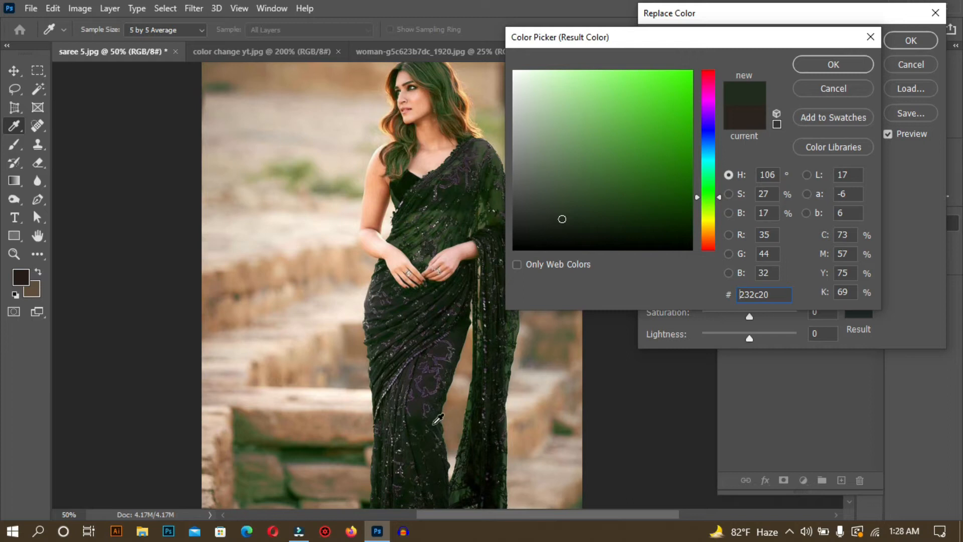
{"action": "left_click", "coordinate": [832, 65]}
{"action": "left_click_drag", "start_coordinate": [745, 84], "coordinate": [817, 81]}
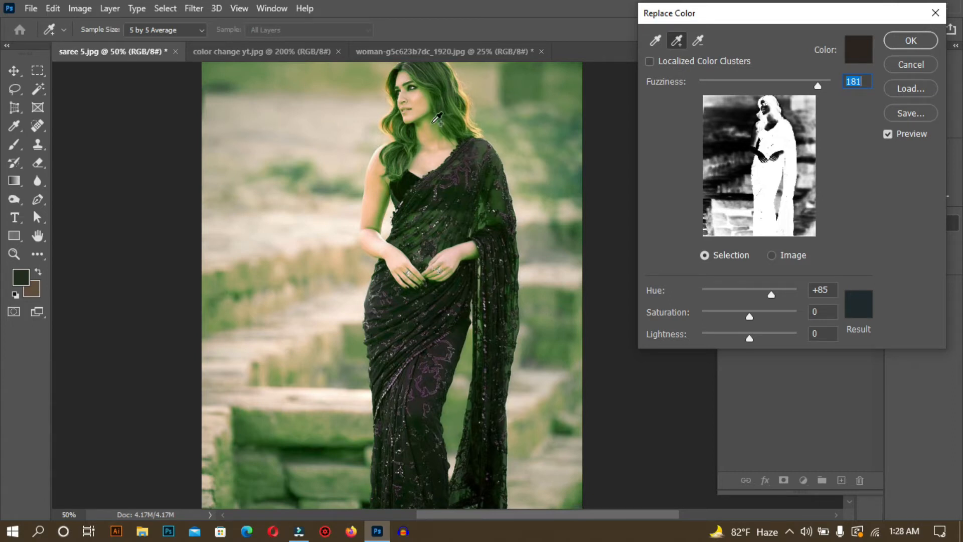
{"action": "left_click", "coordinate": [924, 43]}
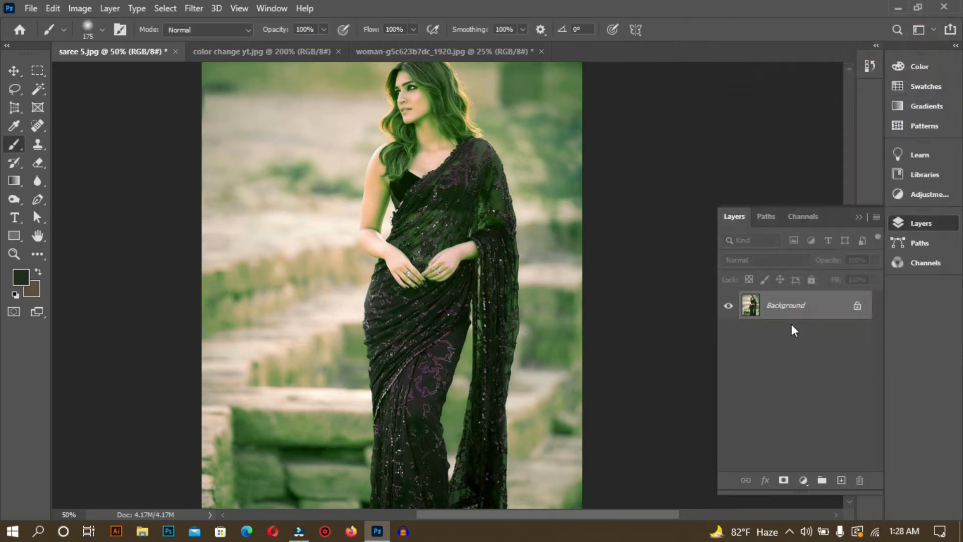
{"action": "key", "text": "ctrl+z"}
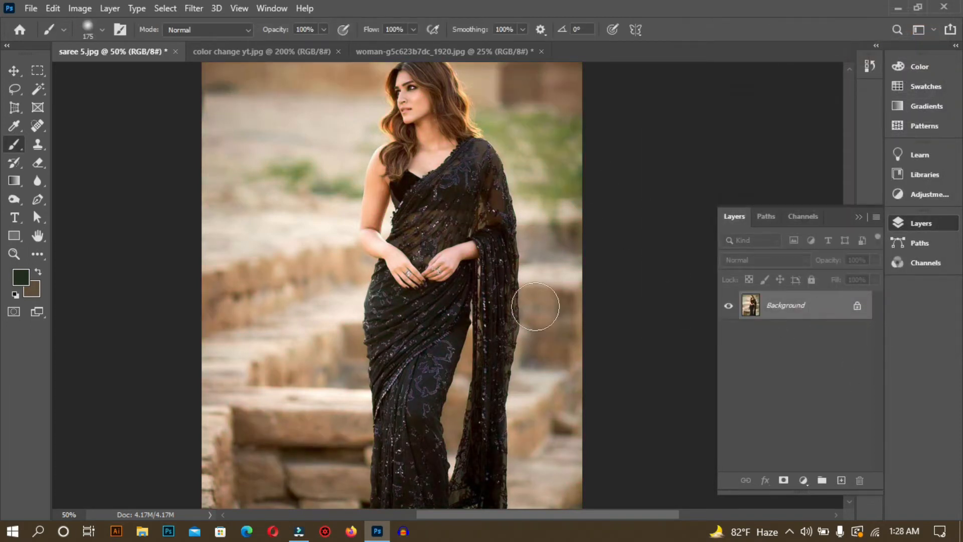
Step: Duplicate the Background layer of saree 5.jpg
{"action": "key", "text": "ctrl+minus"}
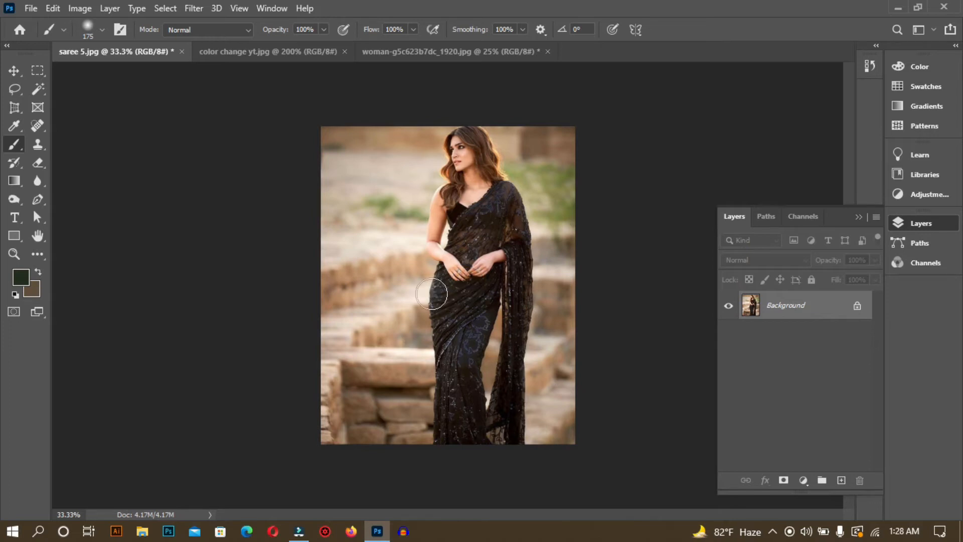
{"action": "key", "text": "ctrl+plus"}
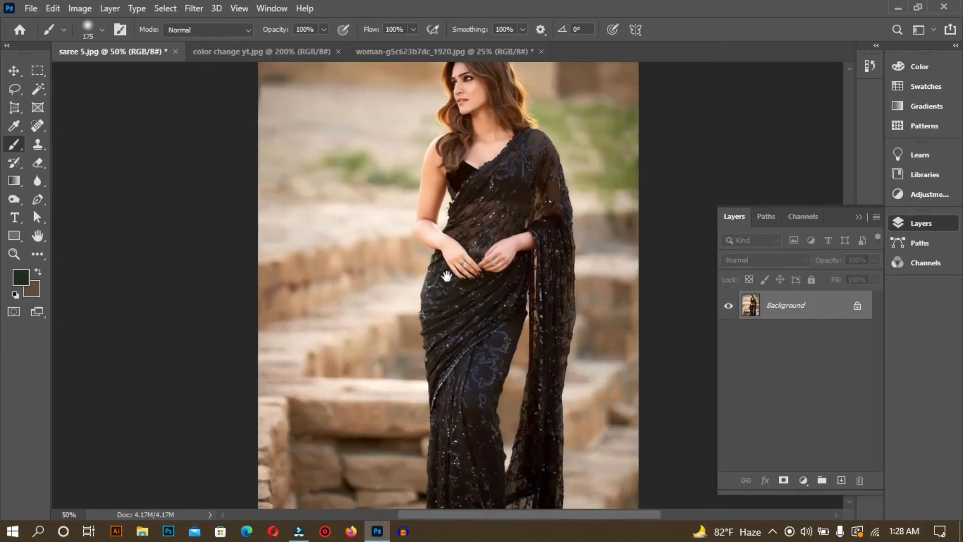
{"action": "left_click_drag", "start_coordinate": [447, 277], "coordinate": [390, 284]}
{"action": "key", "text": "ctrl+j"}
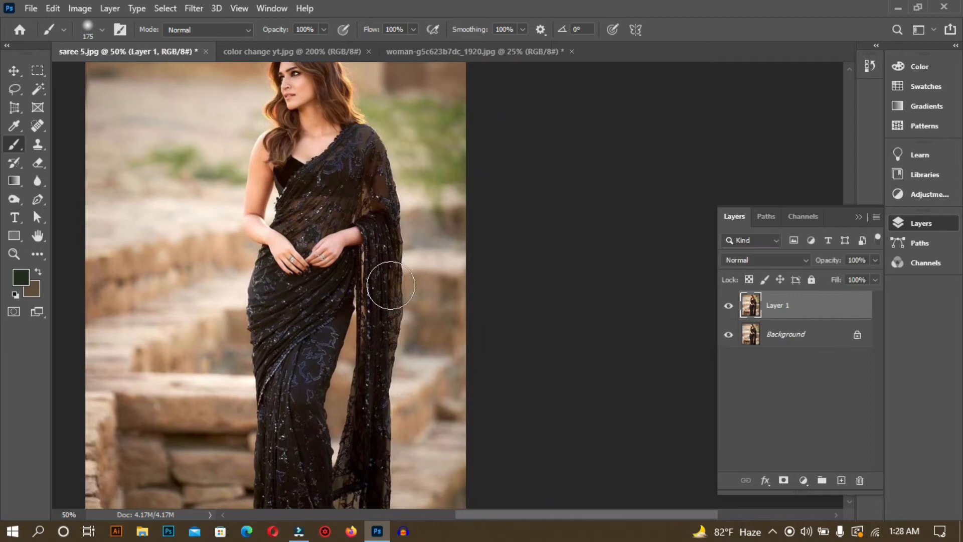
{"action": "mouse_move", "coordinate": [279, 251]}
{"action": "left_mouse_down"}
{"action": "mouse_move", "coordinate": [385, 252]}
{"action": "mouse_move", "coordinate": [329, 247]}
{"action": "mouse_move", "coordinate": [438, 266]}
{"action": "left_mouse_up"}
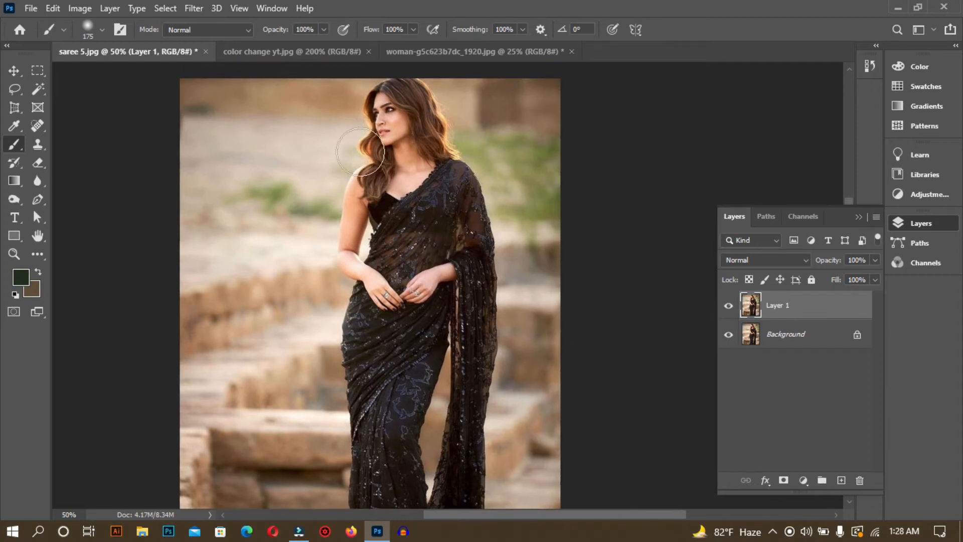
Step: Switch to the Color Replacement Tool and review its brush settings and blending modes, keeping the Color mode
{"action": "right_click", "coordinate": [16, 143]}
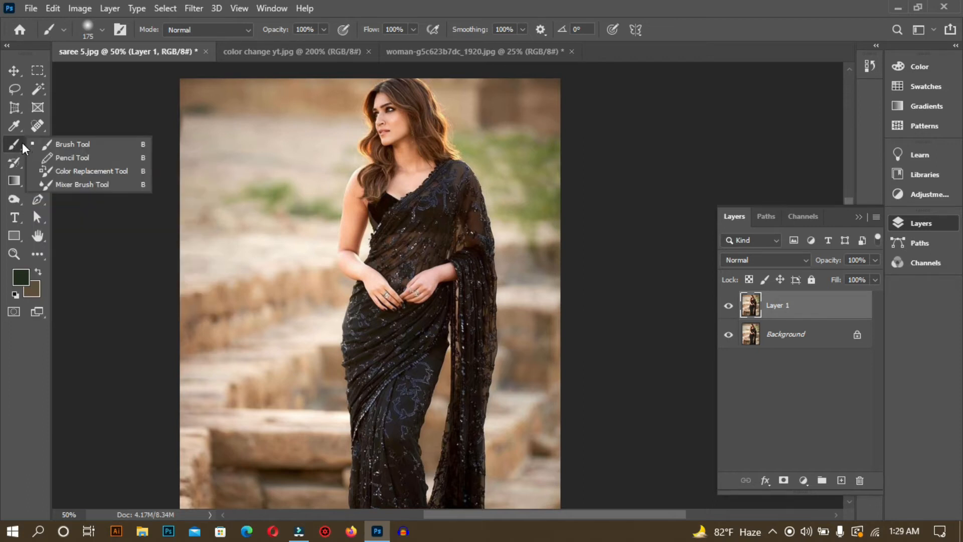
{"action": "left_click", "coordinate": [73, 173]}
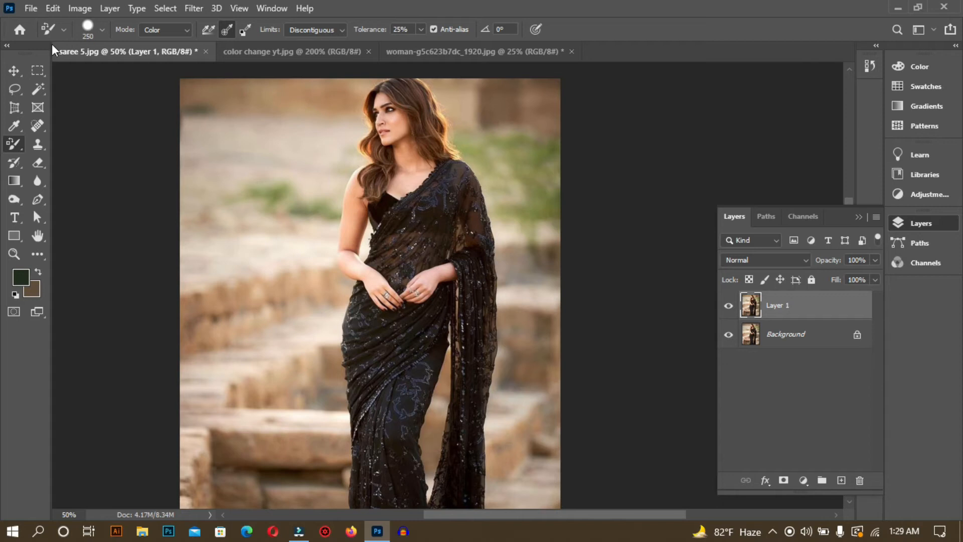
{"action": "left_click", "coordinate": [102, 30]}
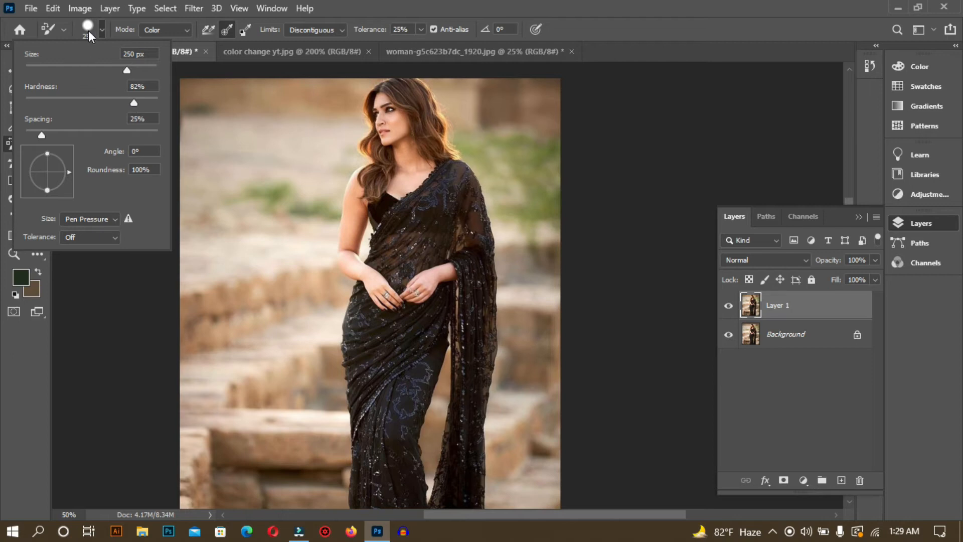
{"action": "left_click", "coordinate": [127, 31]}
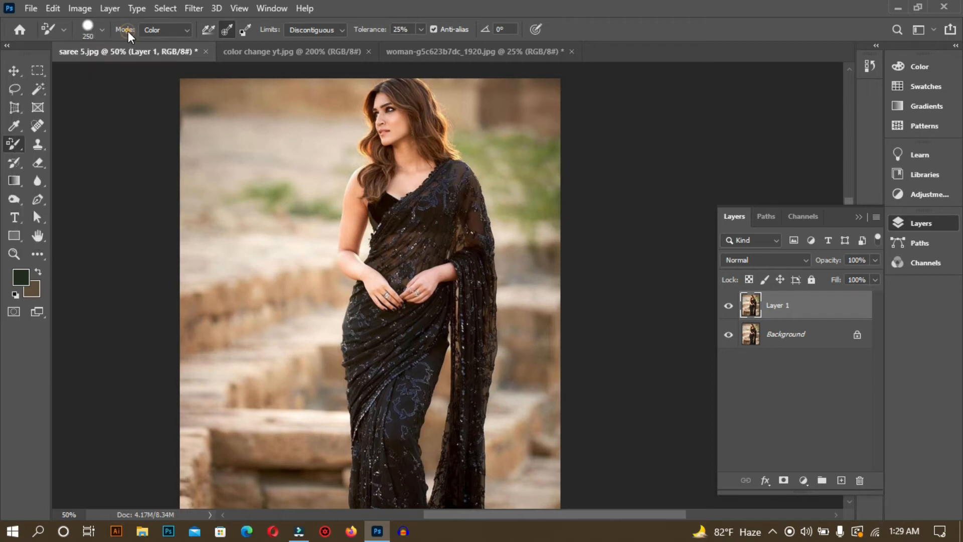
{"action": "left_click", "coordinate": [188, 28]}
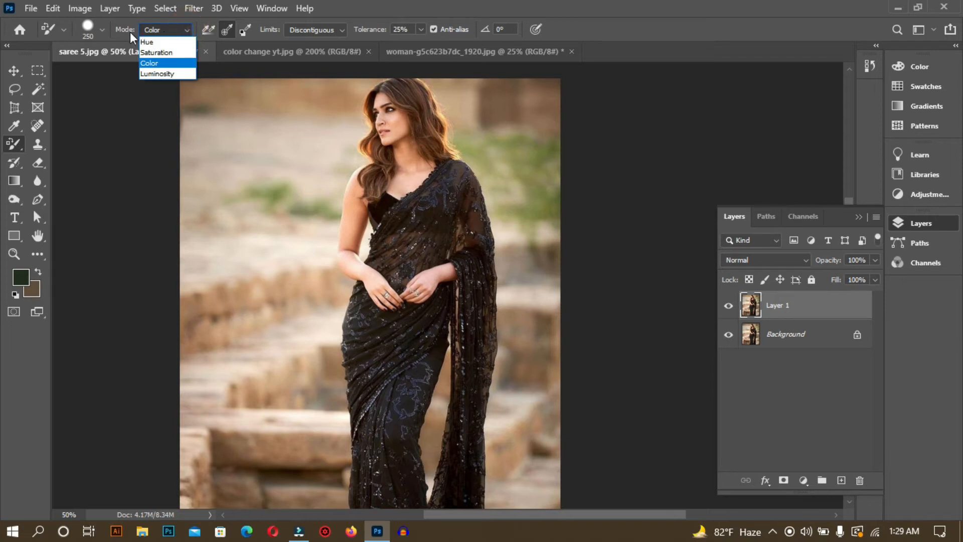
{"action": "left_click", "coordinate": [156, 31]}
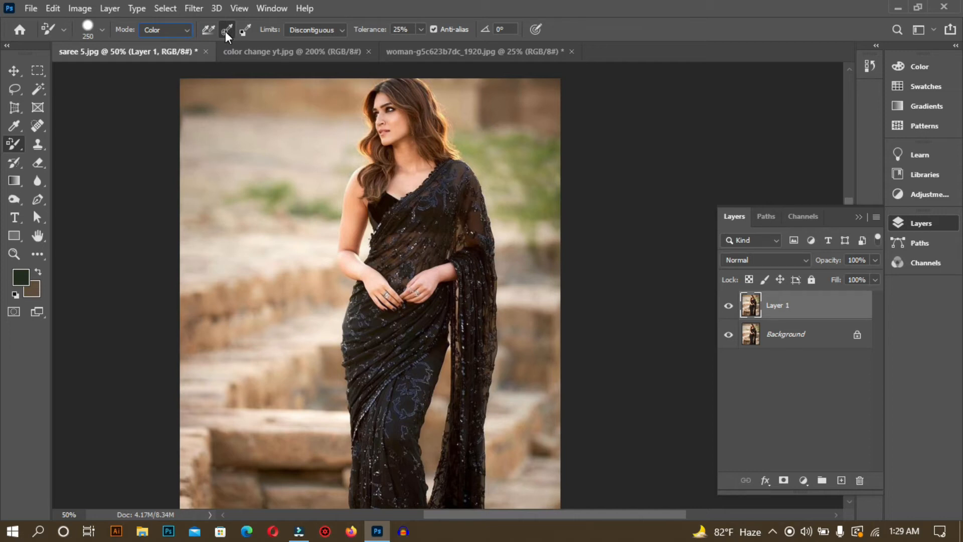
Step: Set the foreground color to the green #1a5f03
{"action": "left_click_drag", "start_coordinate": [453, 323], "coordinate": [417, 284]}
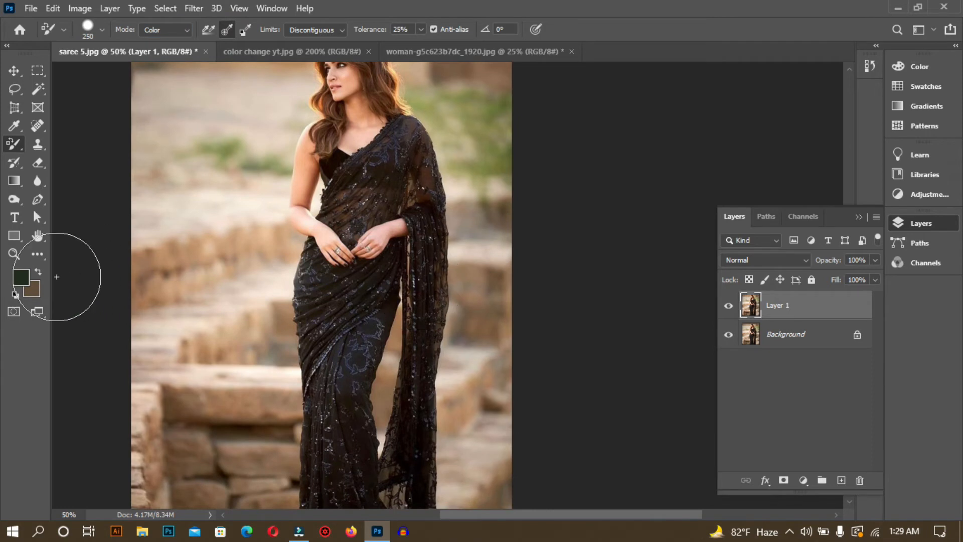
{"action": "left_click", "coordinate": [23, 276]}
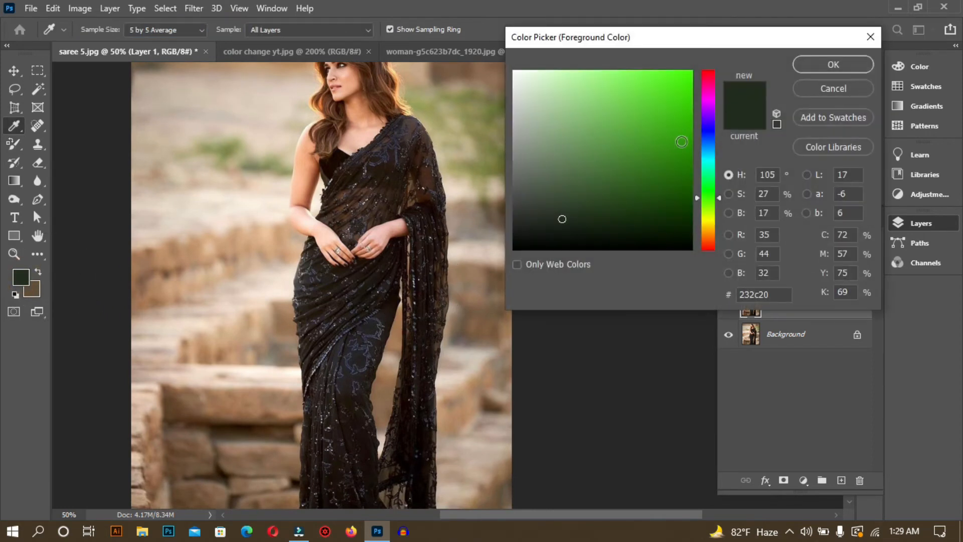
{"action": "left_click", "coordinate": [685, 212]}
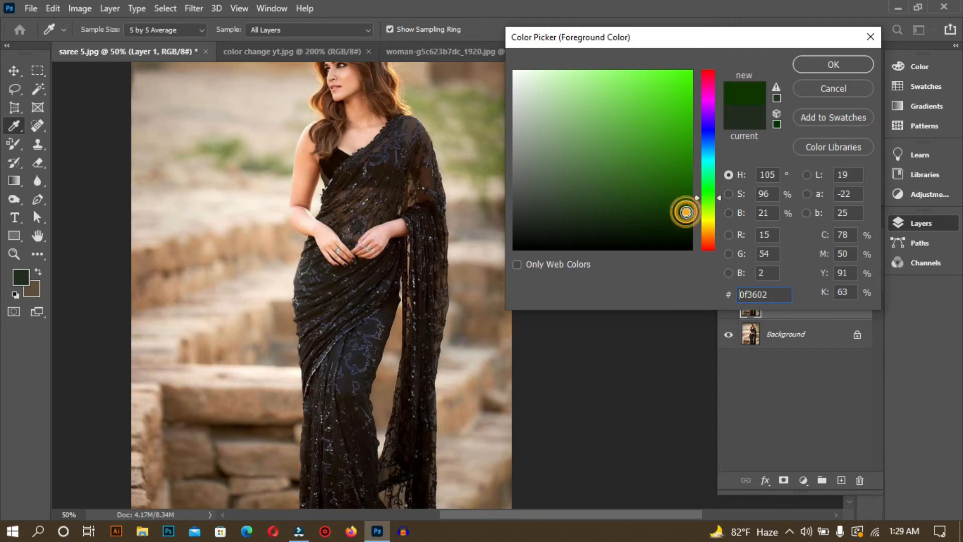
{"action": "left_click", "coordinate": [688, 183]}
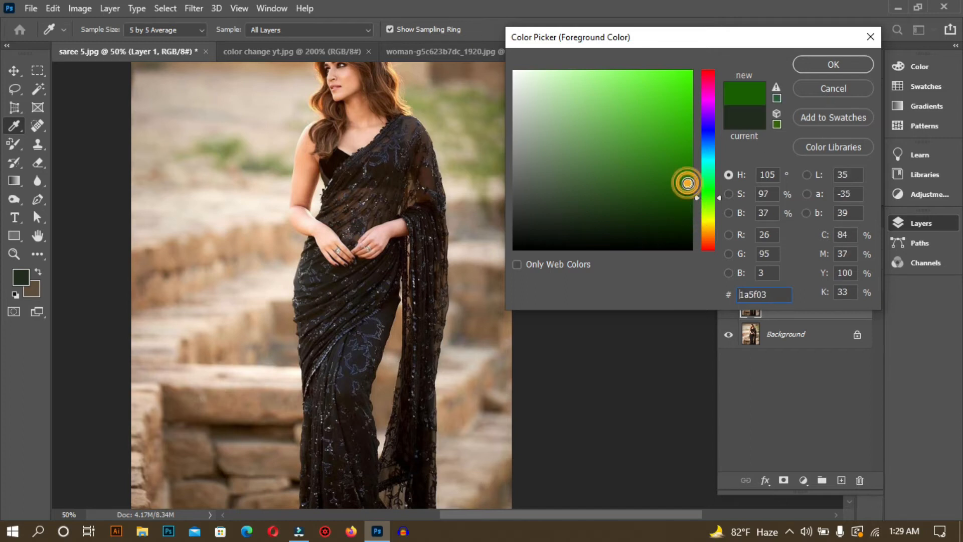
{"action": "left_click", "coordinate": [834, 64]}
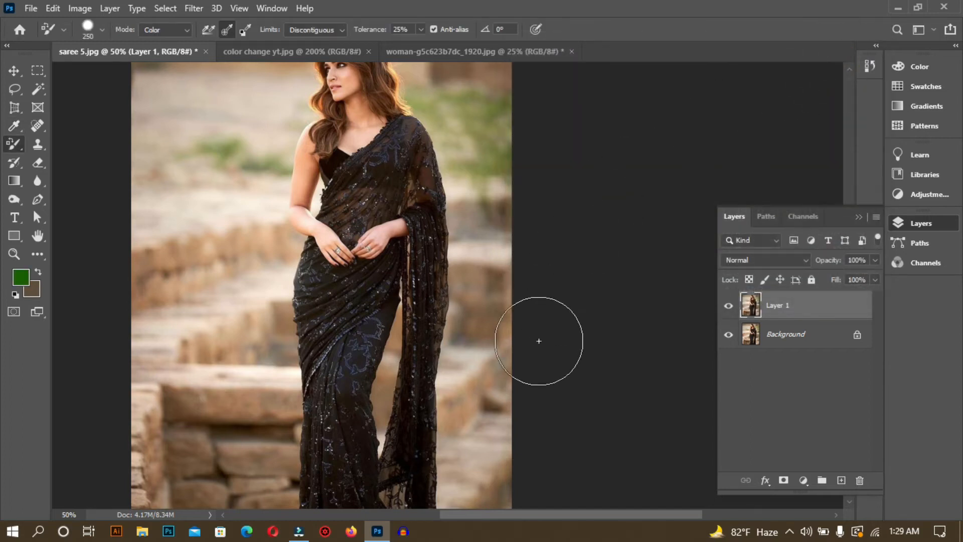
Step: Paint the black saree on Layer 1 green from the waist to the shoulder and hem, using a 100 px color replacement brush
{"action": "mouse_move", "coordinate": [356, 378]}
{"action": "left_mouse_down"}
{"action": "mouse_move", "coordinate": [443, 356]}
{"action": "mouse_move", "coordinate": [561, 346]}
{"action": "mouse_move", "coordinate": [341, 351]}
{"action": "mouse_move", "coordinate": [348, 343]}
{"action": "left_mouse_up"}
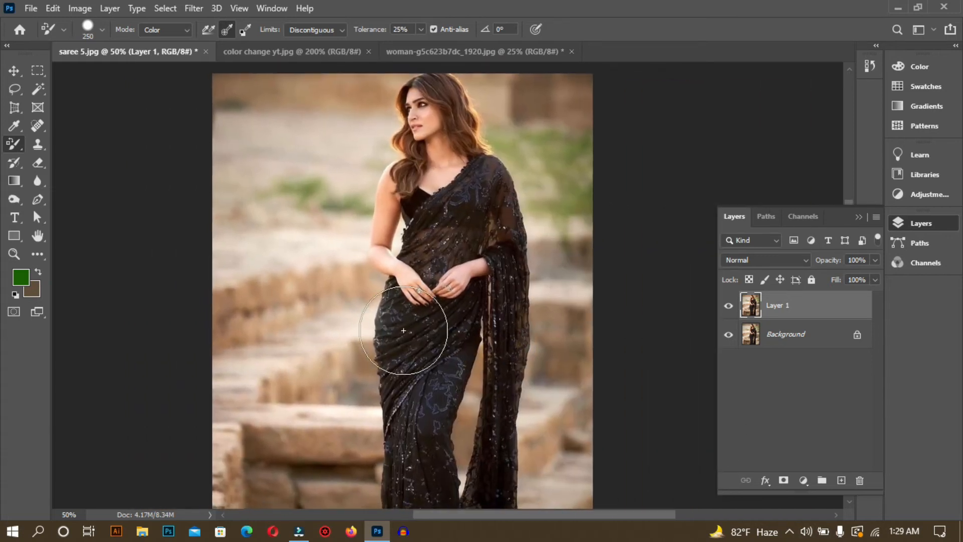
{"action": "key", "text": "bracketleft"}
{"action": "key", "text": "bracketleft"}
{"action": "key", "text": "bracketleft"}
{"action": "key", "text": "bracketleft"}
{"action": "key", "text": "bracketleft"}
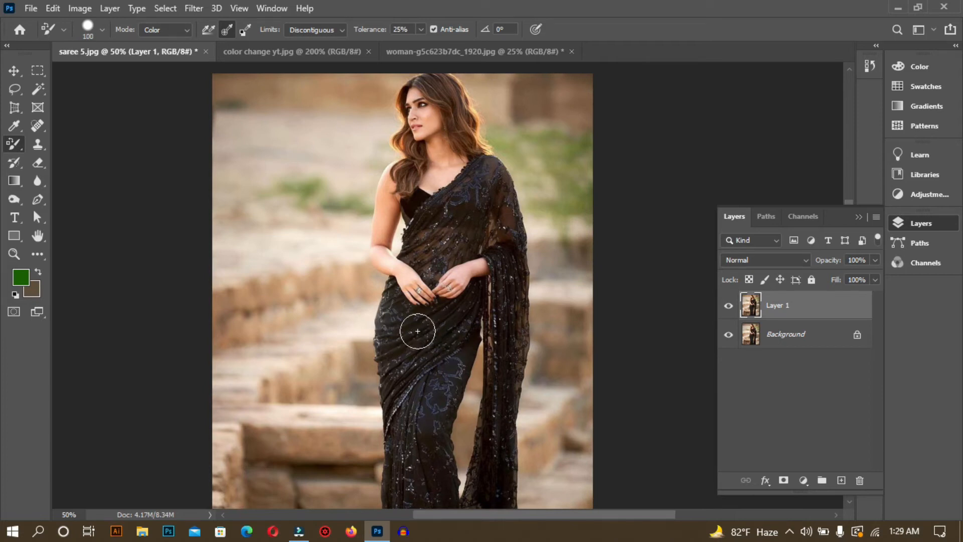
{"action": "left_click", "coordinate": [408, 336]}
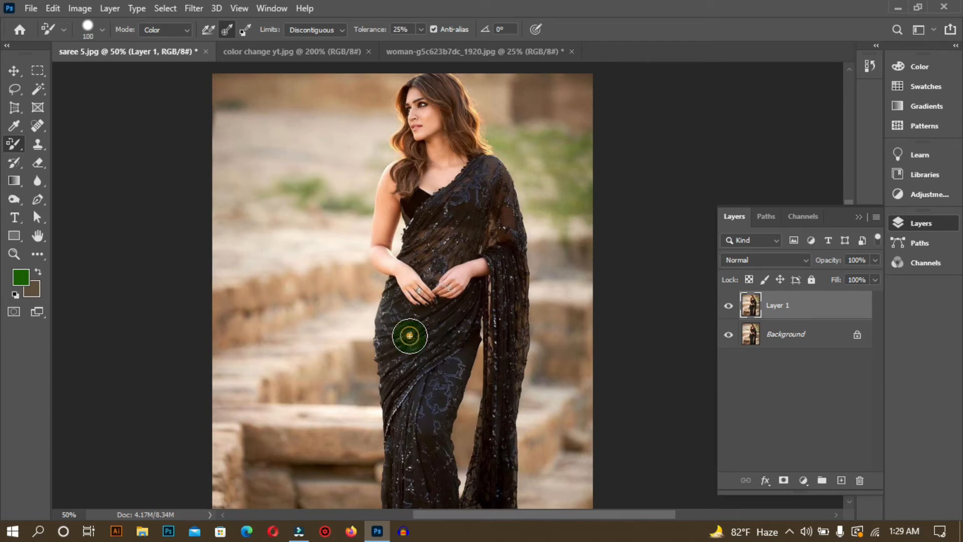
{"action": "mouse_move", "coordinate": [410, 336]}
{"action": "left_mouse_down"}
{"action": "mouse_move", "coordinate": [419, 496]}
{"action": "mouse_move", "coordinate": [414, 511]}
{"action": "mouse_move", "coordinate": [398, 313]}
{"action": "mouse_move", "coordinate": [388, 540]}
{"action": "mouse_move", "coordinate": [399, 440]}
{"action": "mouse_move", "coordinate": [397, 284]}
{"action": "mouse_move", "coordinate": [407, 324]}
{"action": "mouse_move", "coordinate": [449, 316]}
{"action": "mouse_move", "coordinate": [460, 350]}
{"action": "mouse_move", "coordinate": [454, 497]}
{"action": "mouse_move", "coordinate": [434, 429]}
{"action": "left_mouse_up"}
{"action": "mouse_move", "coordinate": [426, 426]}
{"action": "left_mouse_down"}
{"action": "mouse_move", "coordinate": [424, 325]}
{"action": "mouse_move", "coordinate": [400, 449]}
{"action": "mouse_move", "coordinate": [497, 394]}
{"action": "mouse_move", "coordinate": [501, 368]}
{"action": "mouse_move", "coordinate": [426, 161]}
{"action": "mouse_move", "coordinate": [444, 145]}
{"action": "left_mouse_up"}
{"action": "left_click_drag", "start_coordinate": [450, 241], "coordinate": [470, 263]}
{"action": "left_click_drag", "start_coordinate": [468, 431], "coordinate": [468, 259]}
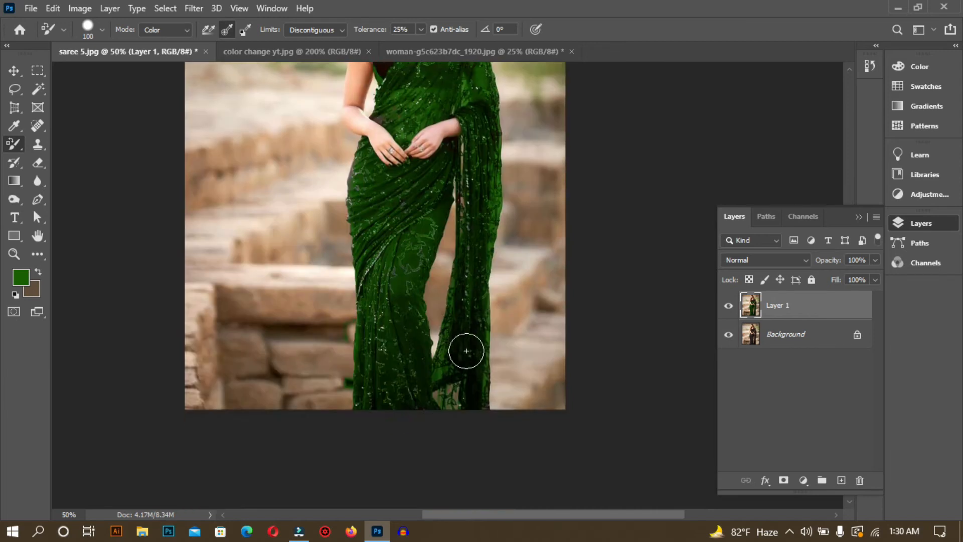
{"action": "left_click_drag", "start_coordinate": [363, 211], "coordinate": [381, 355]}
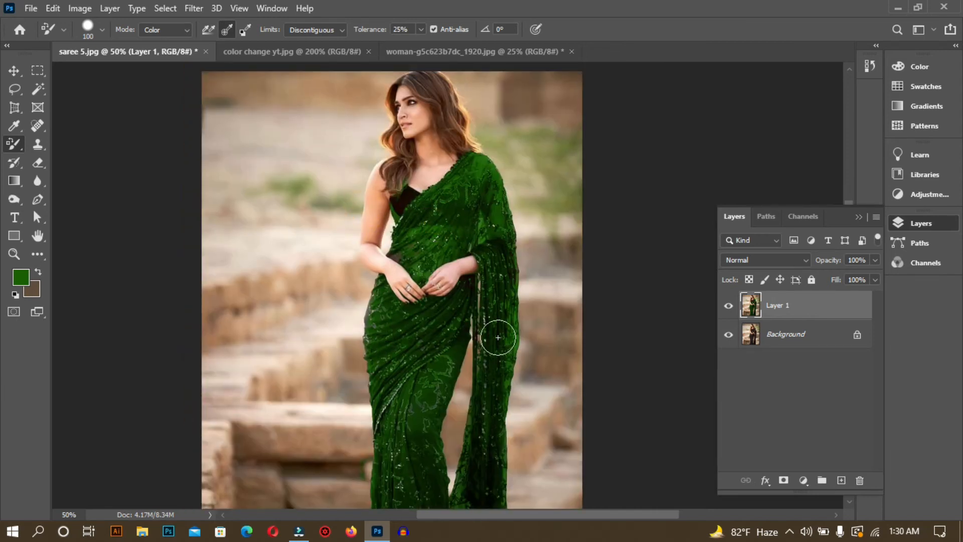
{"action": "left_click_drag", "start_coordinate": [488, 425], "coordinate": [500, 363]}
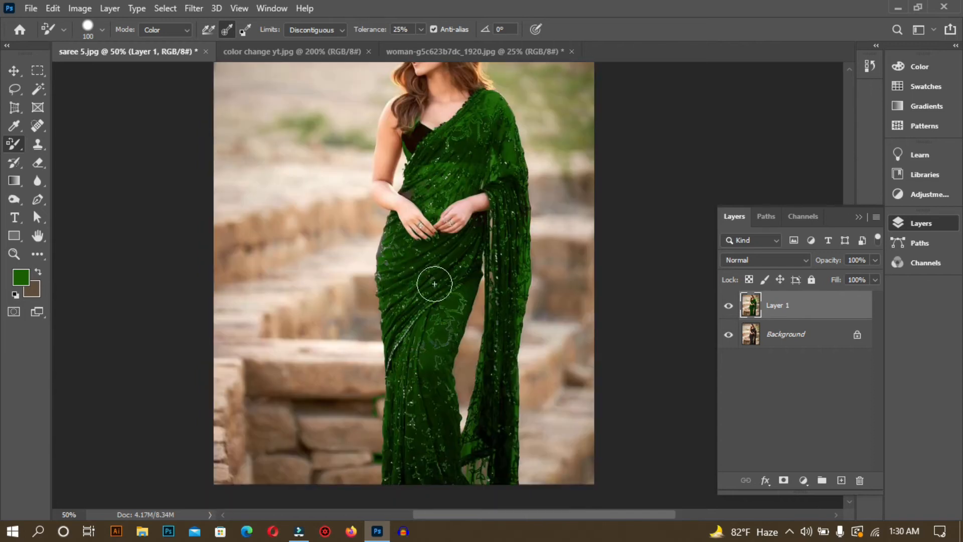
Step: Go over the saree's body, pleats and hanging drape again with the green color replacement brush
{"action": "scroll", "coordinate": [449, 268], "scroll_direction": "up", "scroll_amount": 3}
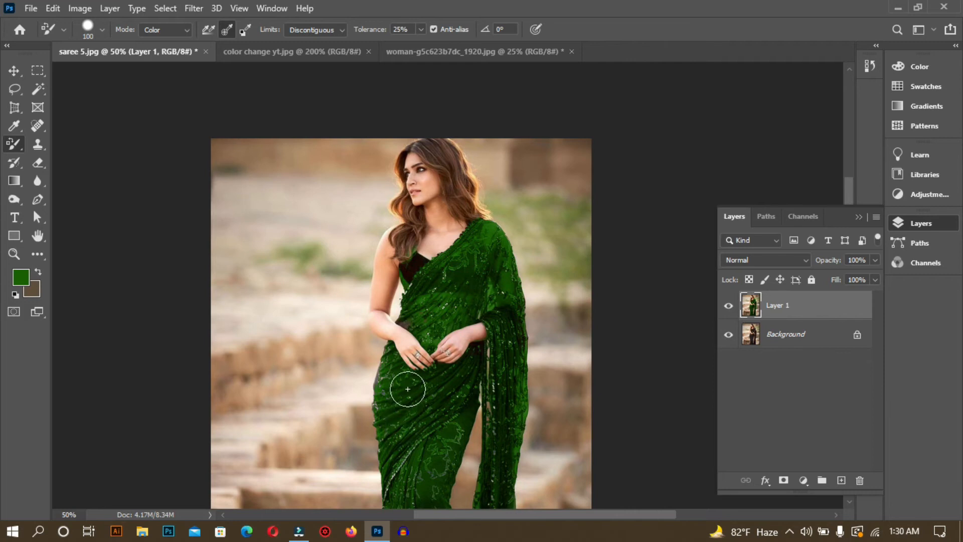
{"action": "left_click", "coordinate": [475, 371]}
{"action": "left_click", "coordinate": [457, 280]}
{"action": "mouse_move", "coordinate": [429, 430]}
{"action": "left_mouse_down"}
{"action": "mouse_move", "coordinate": [445, 209]}
{"action": "mouse_move", "coordinate": [435, 465]}
{"action": "left_mouse_up"}
{"action": "left_click", "coordinate": [500, 326]}
{"action": "left_click_drag", "start_coordinate": [508, 355], "coordinate": [498, 361]}
{"action": "key", "text": "ctrl+minus"}
{"action": "key", "text": "ctrl+plus"}
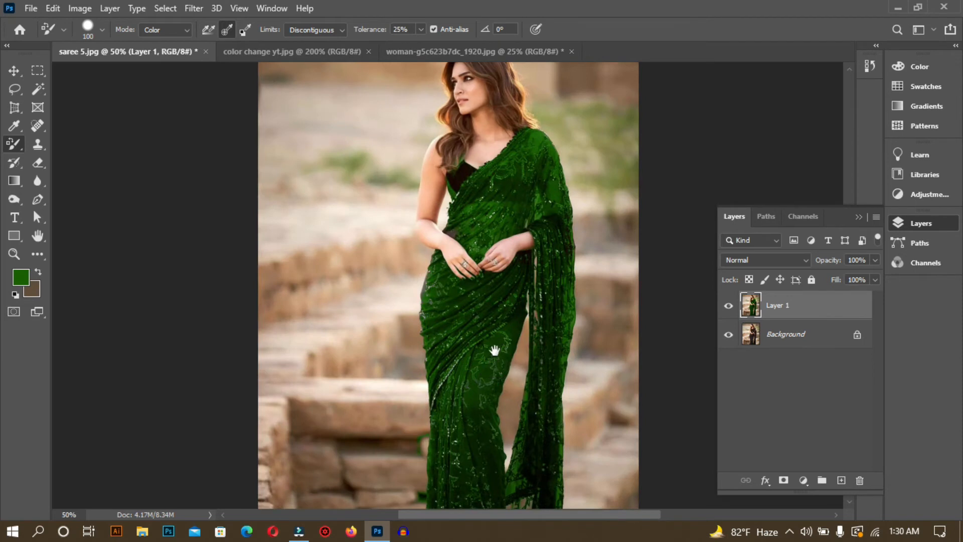
{"action": "left_click_drag", "start_coordinate": [503, 344], "coordinate": [459, 391]}
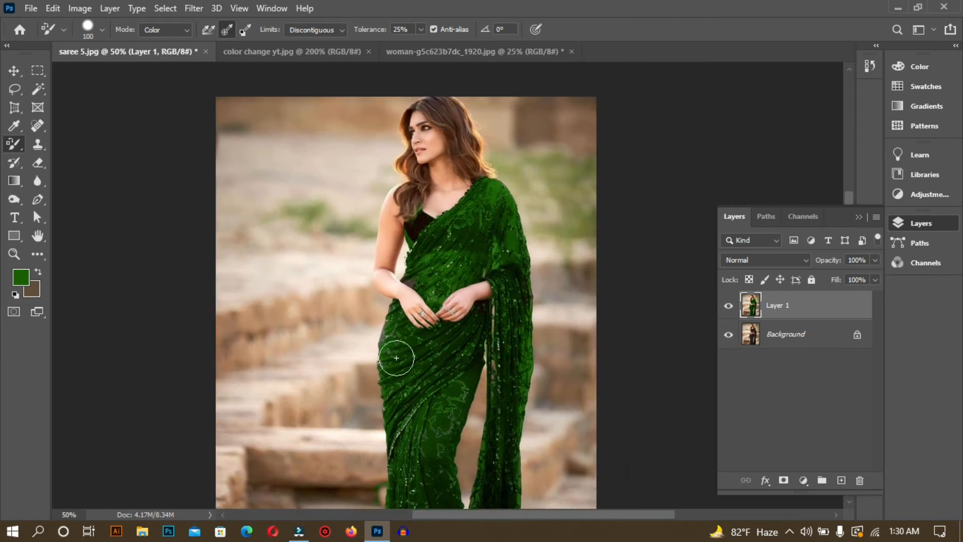
Step: Recolor the leftover dark patch of the saree beside the wrist with a 35 px color replacement brush
{"action": "key", "text": "ctrl+plus"}
{"action": "key", "text": "ctrl+plus"}
{"action": "key", "text": "ctrl+plus"}
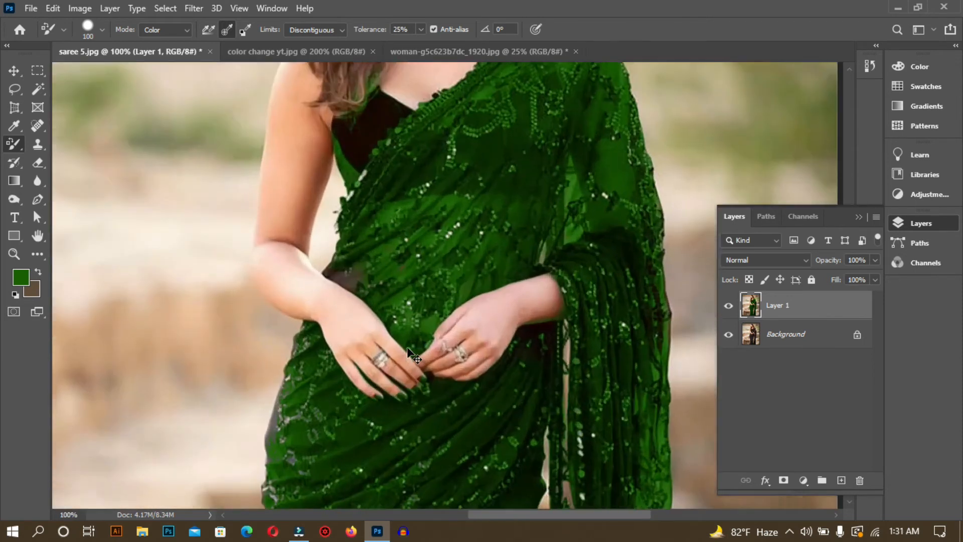
{"action": "left_click_drag", "start_coordinate": [326, 293], "coordinate": [393, 278]}
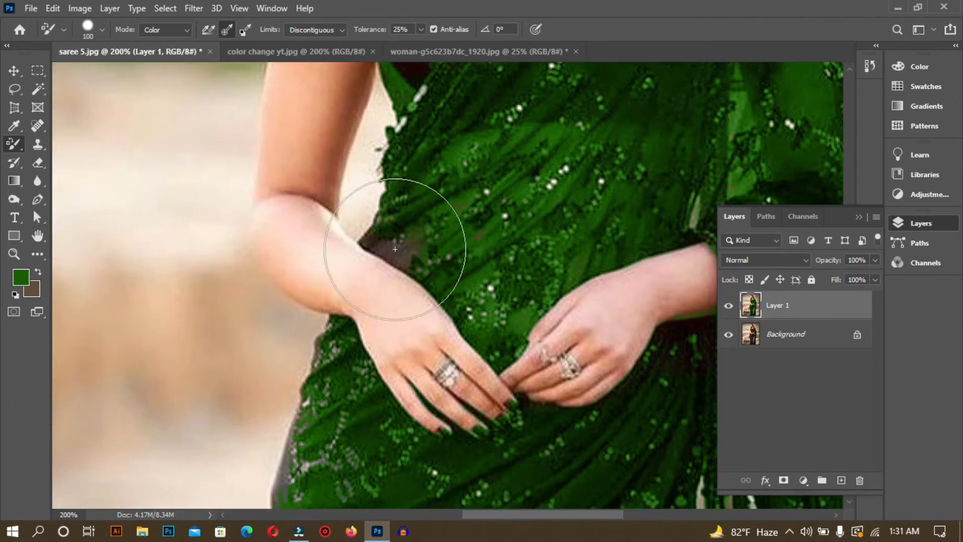
{"action": "key", "text": "bracketleft"}
{"action": "key", "text": "bracketleft"}
{"action": "key", "text": "bracketleft"}
{"action": "key", "text": "bracketleft"}
{"action": "key", "text": "bracketleft"}
{"action": "key", "text": "bracketleft"}
{"action": "key", "text": "bracketleft"}
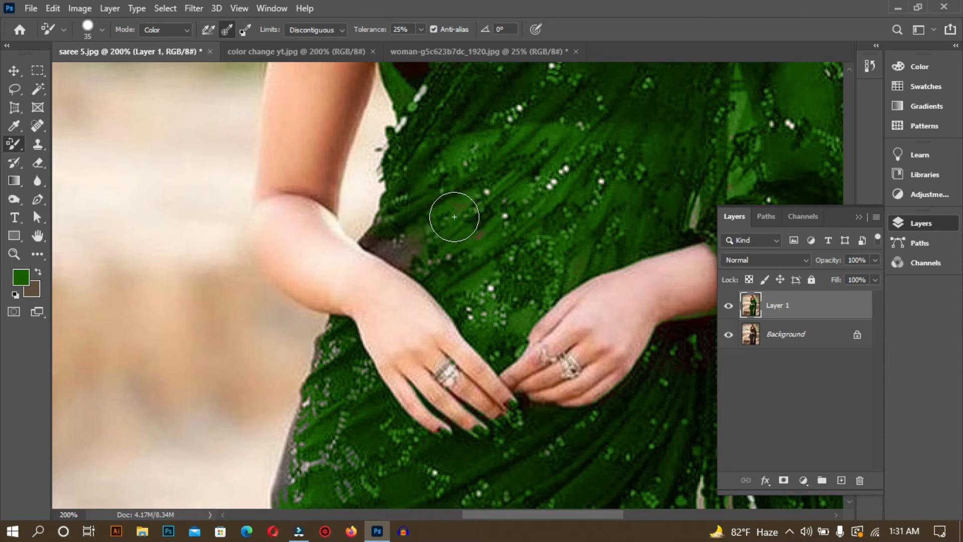
{"action": "mouse_move", "coordinate": [441, 222]}
{"action": "left_mouse_down"}
{"action": "mouse_move", "coordinate": [418, 245]}
{"action": "mouse_move", "coordinate": [385, 237]}
{"action": "mouse_move", "coordinate": [395, 261]}
{"action": "mouse_move", "coordinate": [410, 262]}
{"action": "mouse_move", "coordinate": [379, 253]}
{"action": "mouse_move", "coordinate": [404, 277]}
{"action": "mouse_move", "coordinate": [392, 239]}
{"action": "mouse_move", "coordinate": [418, 272]}
{"action": "mouse_move", "coordinate": [379, 251]}
{"action": "mouse_move", "coordinate": [413, 276]}
{"action": "mouse_move", "coordinate": [378, 265]}
{"action": "mouse_move", "coordinate": [395, 254]}
{"action": "mouse_move", "coordinate": [380, 251]}
{"action": "left_mouse_up"}
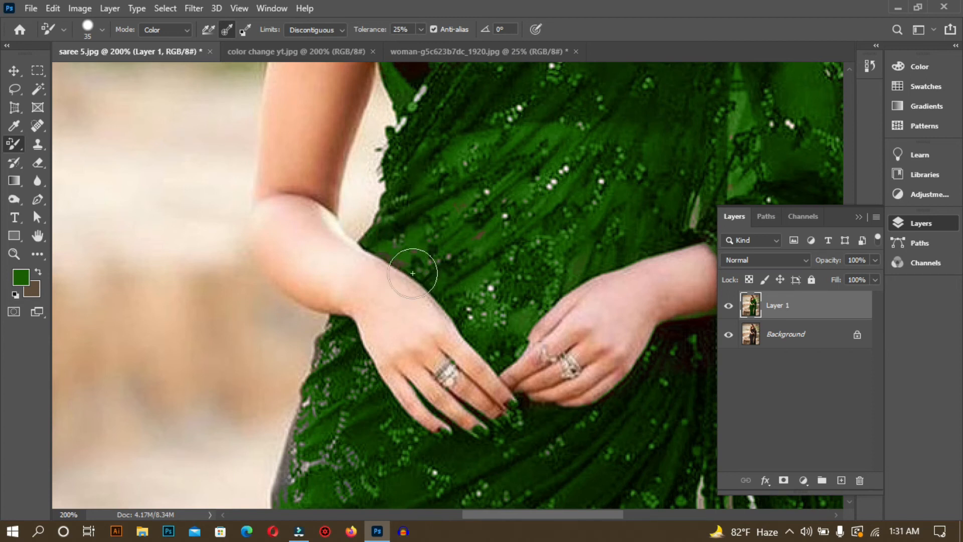
Step: Add a layer mask to Layer 1 and switch to the Brush Tool for painting on it
{"action": "key", "text": "space"}
{"action": "mouse_move", "coordinate": [515, 195]}
{"action": "left_mouse_down"}
{"action": "mouse_move", "coordinate": [462, 394]}
{"action": "mouse_move", "coordinate": [490, 260]}
{"action": "mouse_move", "coordinate": [542, 364]}
{"action": "left_mouse_up"}
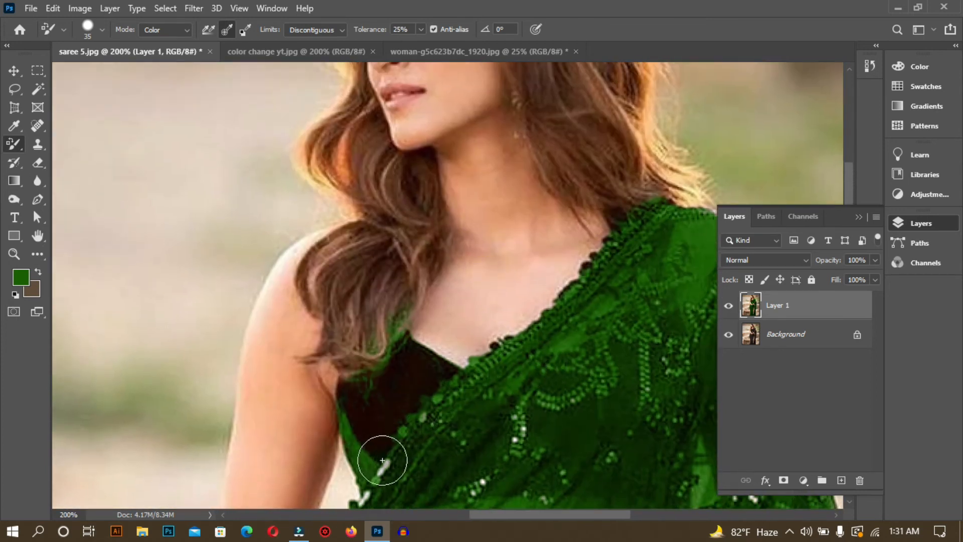
{"action": "mouse_move", "coordinate": [364, 282]}
{"action": "left_mouse_down"}
{"action": "mouse_move", "coordinate": [382, 427]}
{"action": "mouse_move", "coordinate": [370, 235]}
{"action": "left_mouse_up"}
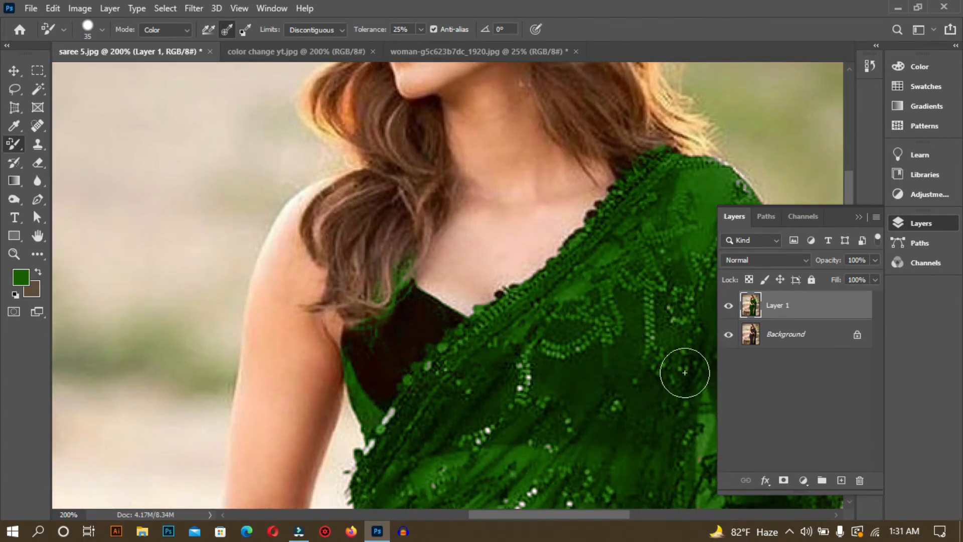
{"action": "left_click", "coordinate": [782, 480]}
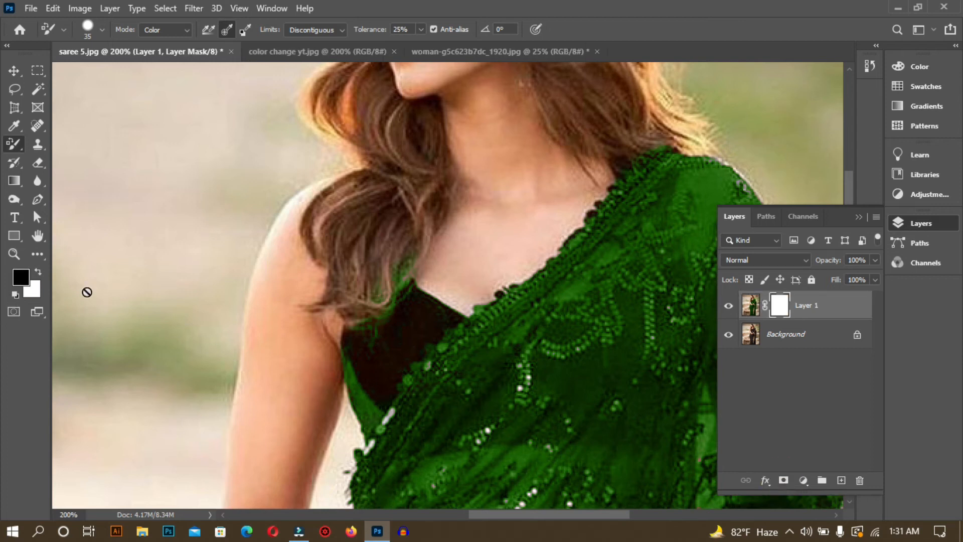
{"action": "right_click", "coordinate": [10, 144]}
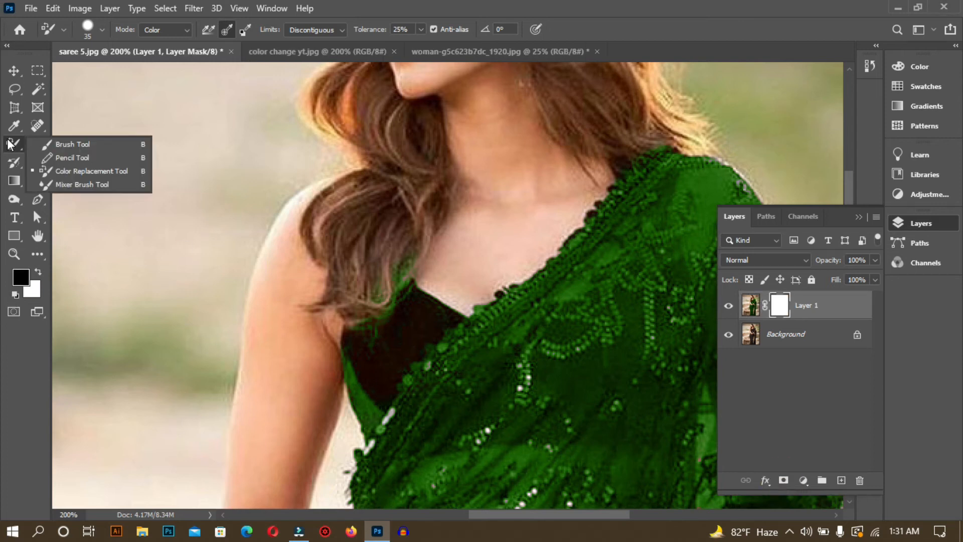
{"action": "left_click", "coordinate": [69, 145]}
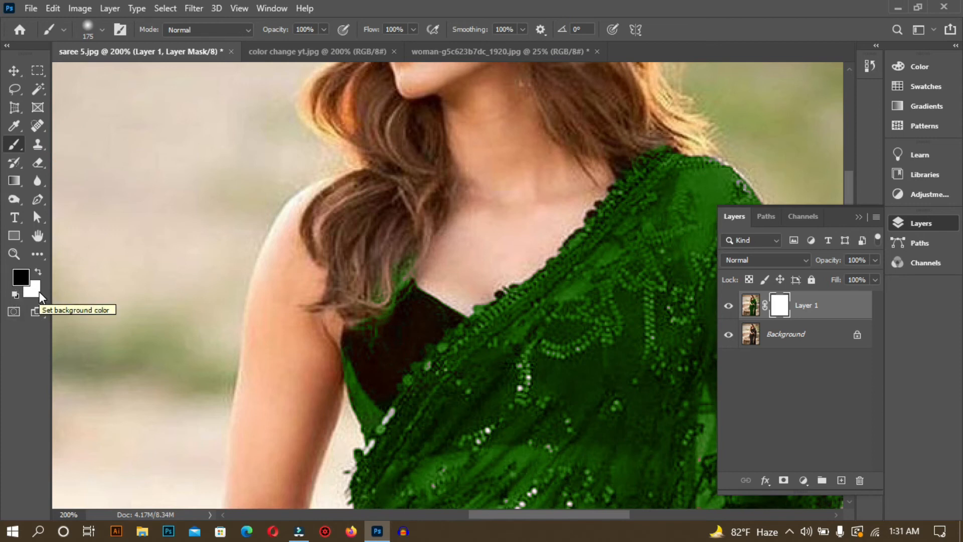
Step: Mask the green spill off the hair ends and the black blouse with a 70 px black brush
{"action": "key", "text": "bracketleft"}
{"action": "key", "text": "bracketleft"}
{"action": "key", "text": "bracketleft"}
{"action": "key", "text": "bracketleft"}
{"action": "key", "text": "bracketleft"}
{"action": "key", "text": "bracketleft"}
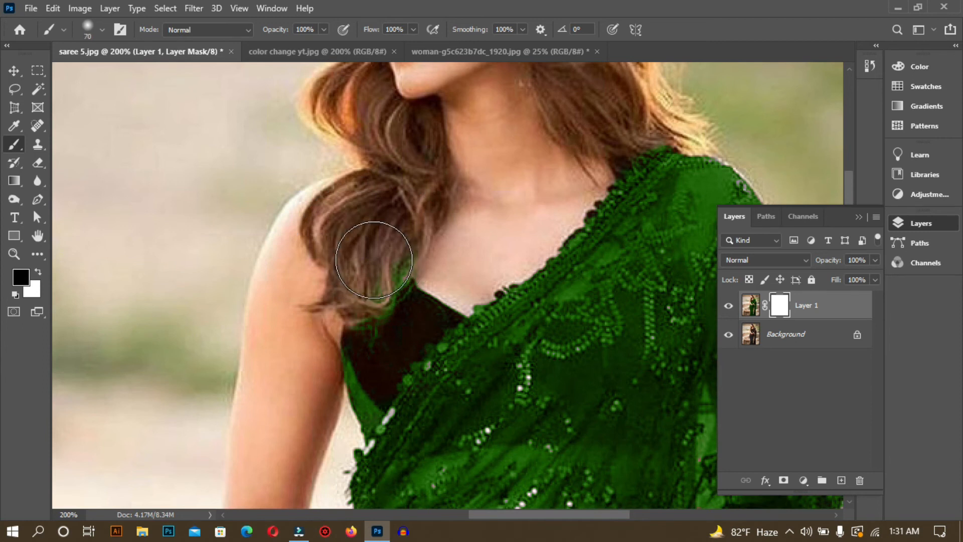
{"action": "mouse_move", "coordinate": [387, 255]}
{"action": "left_mouse_down"}
{"action": "mouse_move", "coordinate": [350, 376]}
{"action": "mouse_move", "coordinate": [387, 255]}
{"action": "mouse_move", "coordinate": [372, 282]}
{"action": "mouse_move", "coordinate": [336, 405]}
{"action": "mouse_move", "coordinate": [314, 416]}
{"action": "mouse_move", "coordinate": [350, 402]}
{"action": "mouse_move", "coordinate": [343, 387]}
{"action": "mouse_move", "coordinate": [352, 406]}
{"action": "mouse_move", "coordinate": [342, 373]}
{"action": "mouse_move", "coordinate": [351, 344]}
{"action": "mouse_move", "coordinate": [380, 301]}
{"action": "mouse_move", "coordinate": [416, 286]}
{"action": "left_mouse_up"}
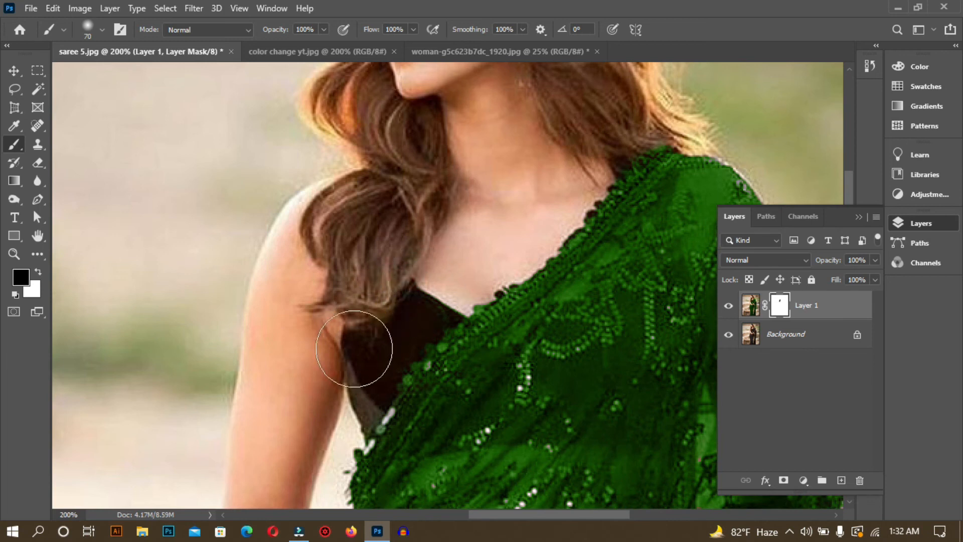
Step: Examine the recolored saree in the whole photo and up close for remaining flaws
{"action": "key", "text": "ctrl+minus"}
{"action": "key", "text": "ctrl+minus"}
{"action": "key", "text": "ctrl+minus"}
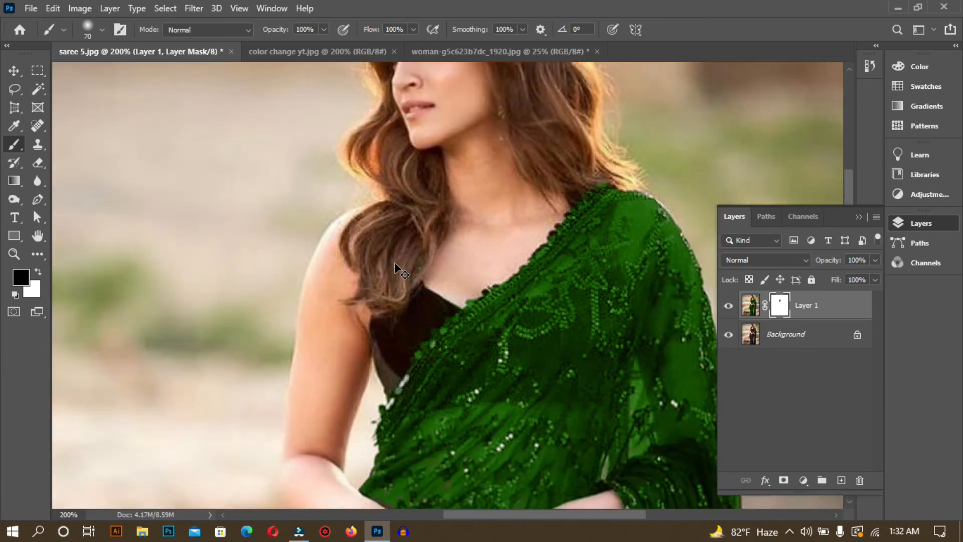
{"action": "key", "text": "ctrl+minus"}
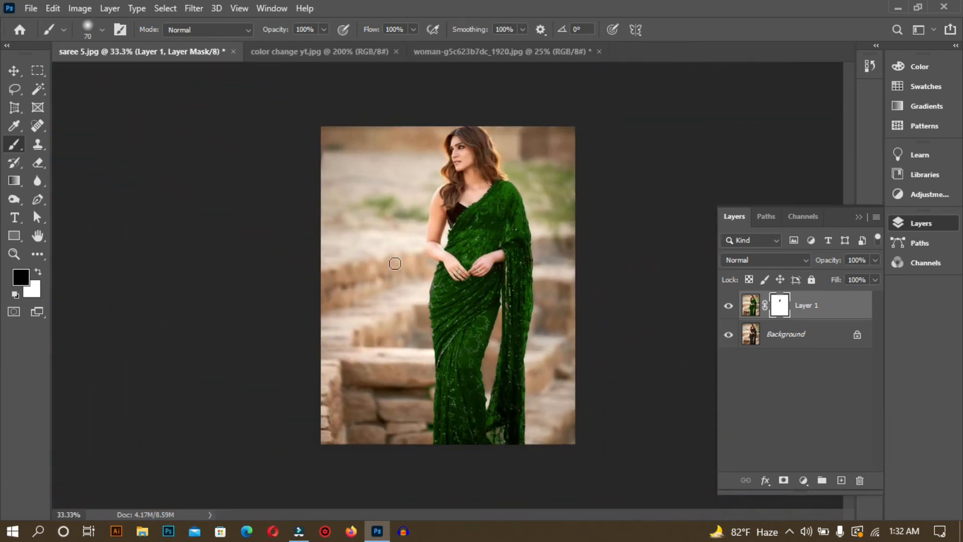
{"action": "key", "text": "ctrl+plus"}
{"action": "key", "text": "ctrl+plus"}
{"action": "key", "text": "ctrl+minus"}
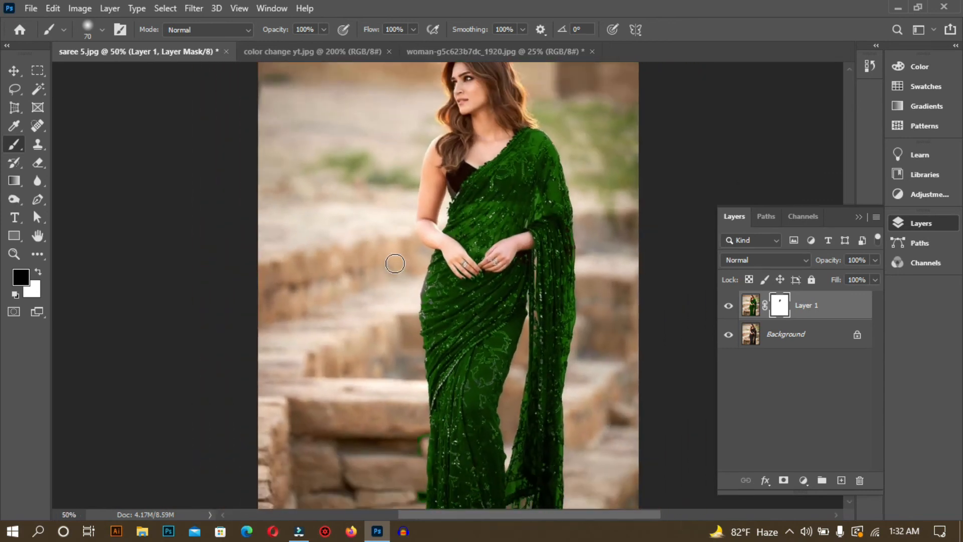
{"action": "left_click_drag", "start_coordinate": [484, 470], "coordinate": [409, 343]}
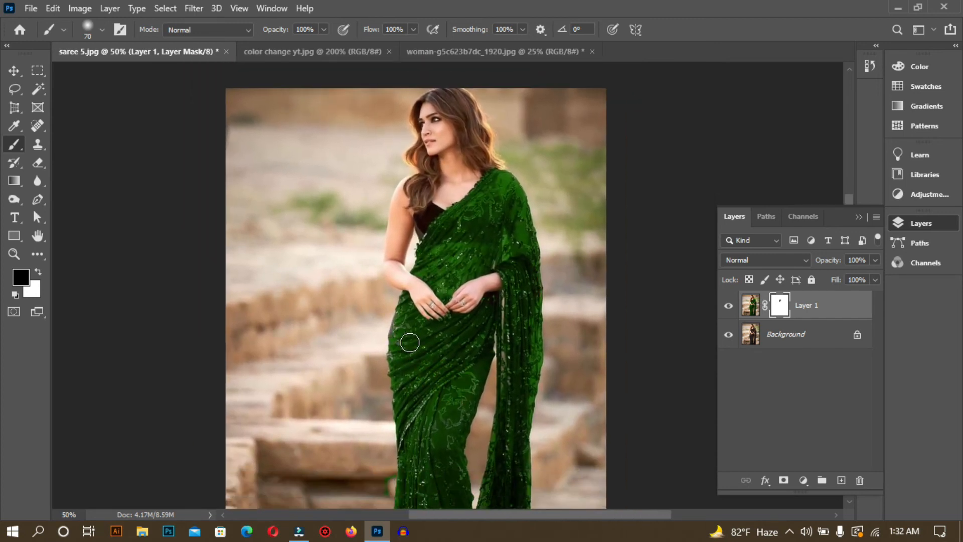
Step: Switch to the woman-g5c623b7dc_1920.jpg document and select the Color Replacement Tool
{"action": "left_click", "coordinate": [486, 51]}
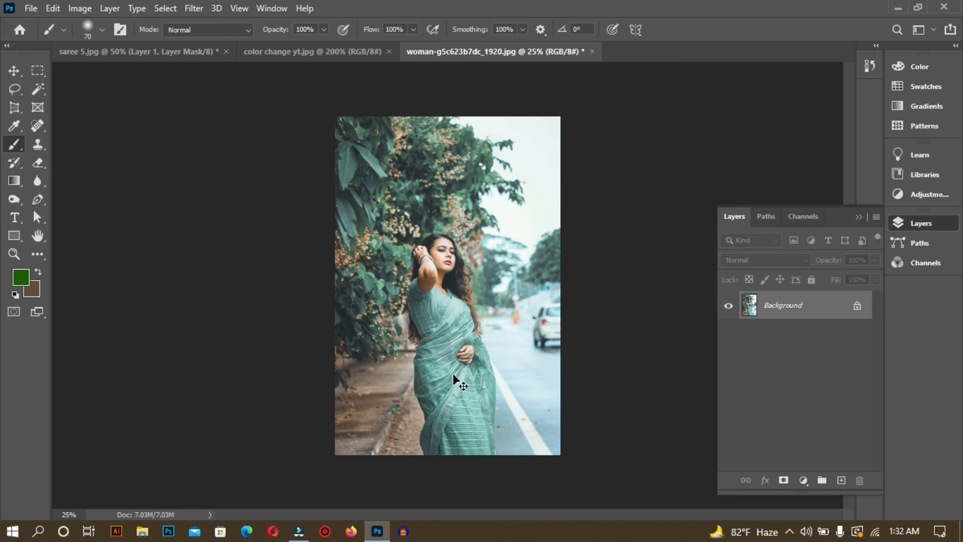
{"action": "key", "text": "ctrl+plus"}
{"action": "key", "text": "ctrl+plus"}
{"action": "left_click", "coordinate": [449, 374]}
{"action": "scroll", "coordinate": [449, 374], "scroll_direction": "down", "scroll_amount": 3}
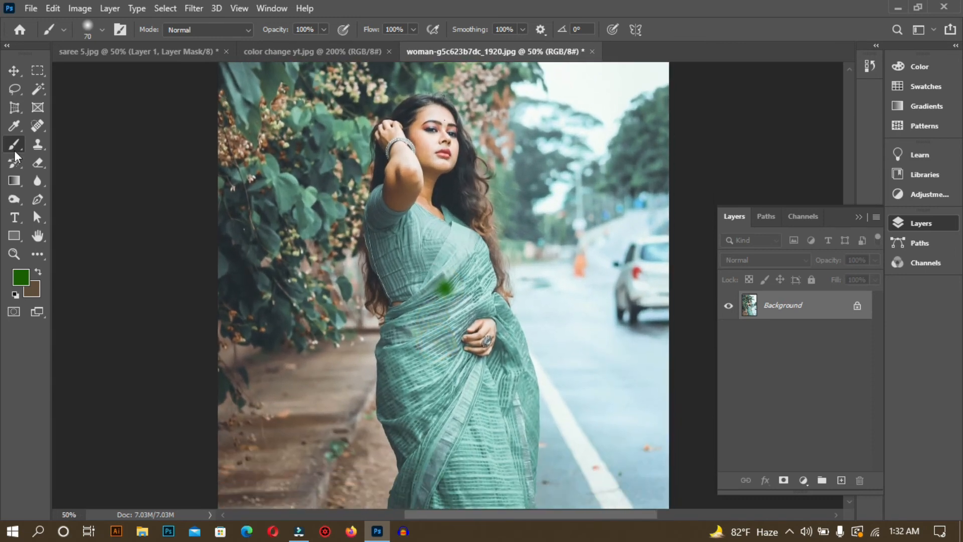
{"action": "right_click", "coordinate": [14, 151]}
{"action": "left_click", "coordinate": [56, 171]}
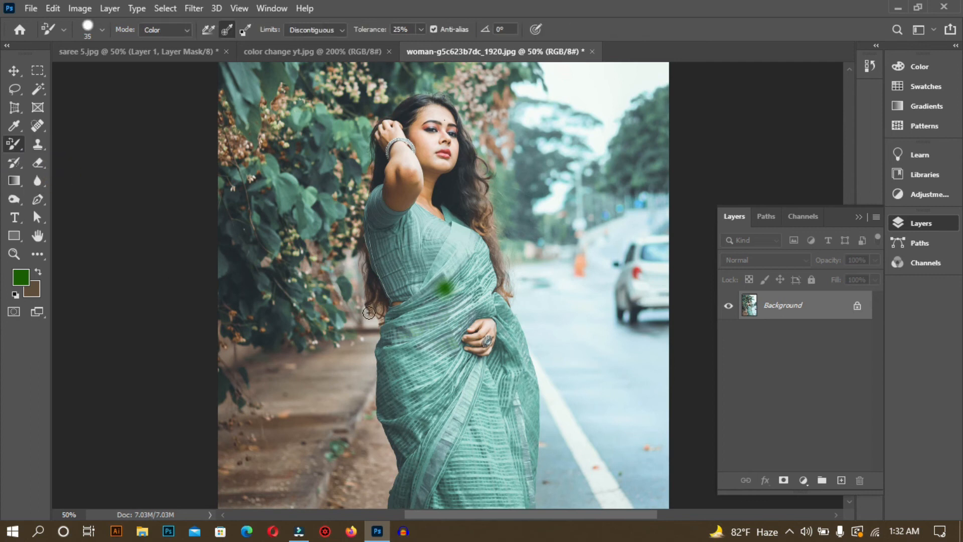
Step: Try recoloring the teal saree green with a 500 px color replacement brush, and undo the painting and the stray green dab
{"action": "mouse_move", "coordinate": [437, 288]}
{"action": "left_mouse_down"}
{"action": "mouse_move", "coordinate": [414, 380]}
{"action": "mouse_move", "coordinate": [440, 345]}
{"action": "mouse_move", "coordinate": [414, 254]}
{"action": "mouse_move", "coordinate": [417, 338]}
{"action": "mouse_move", "coordinate": [467, 451]}
{"action": "mouse_move", "coordinate": [466, 265]}
{"action": "left_mouse_up"}
{"action": "key", "text": "bracketright"}
{"action": "key", "text": "bracketright"}
{"action": "key", "text": "bracketright"}
{"action": "key", "text": "bracketright"}
{"action": "key", "text": "bracketright"}
{"action": "key", "text": "bracketright"}
{"action": "key", "text": "bracketright"}
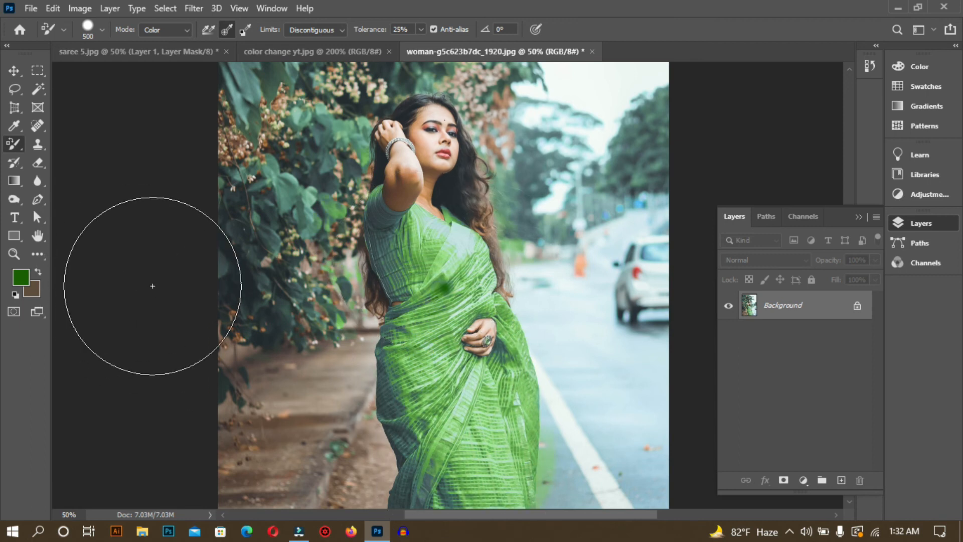
{"action": "key", "text": "ctrl+z"}
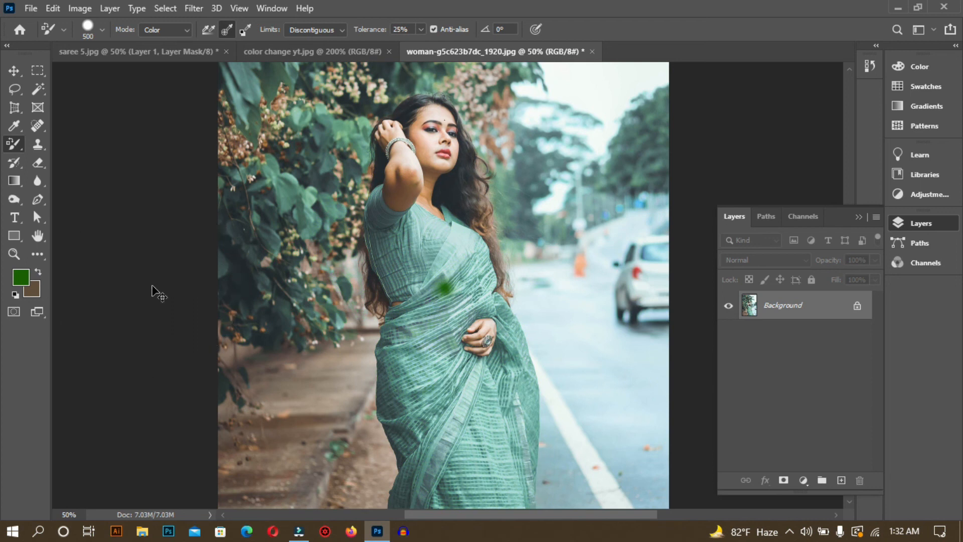
{"action": "key", "text": "ctrl+z"}
Step: Set the foreground color to dark red and paint over the teal saree and blouse with the 500 px color replacement brush
{"action": "left_click", "coordinate": [22, 278]}
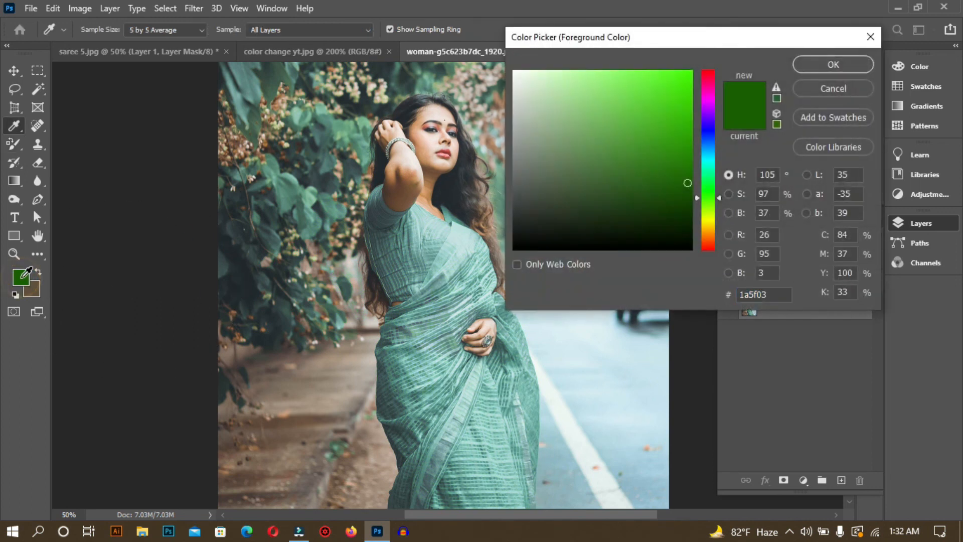
{"action": "left_click", "coordinate": [712, 244]}
{"action": "left_click", "coordinate": [850, 60]}
{"action": "mouse_move", "coordinate": [451, 348]}
{"action": "left_mouse_down"}
{"action": "mouse_move", "coordinate": [467, 351]}
{"action": "mouse_move", "coordinate": [451, 331]}
{"action": "mouse_move", "coordinate": [429, 394]}
{"action": "mouse_move", "coordinate": [458, 461]}
{"action": "left_mouse_up"}
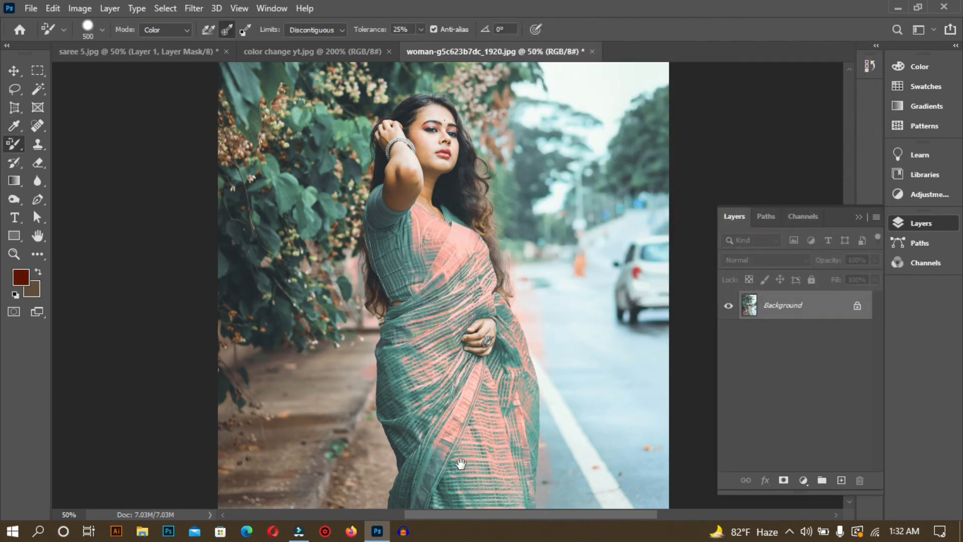
{"action": "scroll", "coordinate": [449, 453], "scroll_direction": "down", "scroll_amount": 5}
{"action": "mouse_move", "coordinate": [449, 291]}
{"action": "left_mouse_down"}
{"action": "mouse_move", "coordinate": [430, 318]}
{"action": "mouse_move", "coordinate": [437, 289]}
{"action": "mouse_move", "coordinate": [431, 361]}
{"action": "mouse_move", "coordinate": [400, 373]}
{"action": "left_mouse_up"}
{"action": "left_click", "coordinate": [377, 284]}
{"action": "mouse_move", "coordinate": [388, 338]}
{"action": "left_mouse_down"}
{"action": "mouse_move", "coordinate": [389, 396]}
{"action": "mouse_move", "coordinate": [401, 405]}
{"action": "mouse_move", "coordinate": [407, 444]}
{"action": "mouse_move", "coordinate": [400, 336]}
{"action": "left_mouse_up"}
Step: Brighten the foreground color to a vivid orange-red and repaint the saree's drape and skirt with the 500 px color replacement brush
{"action": "left_click_drag", "start_coordinate": [8, 322], "coordinate": [30, 290]}
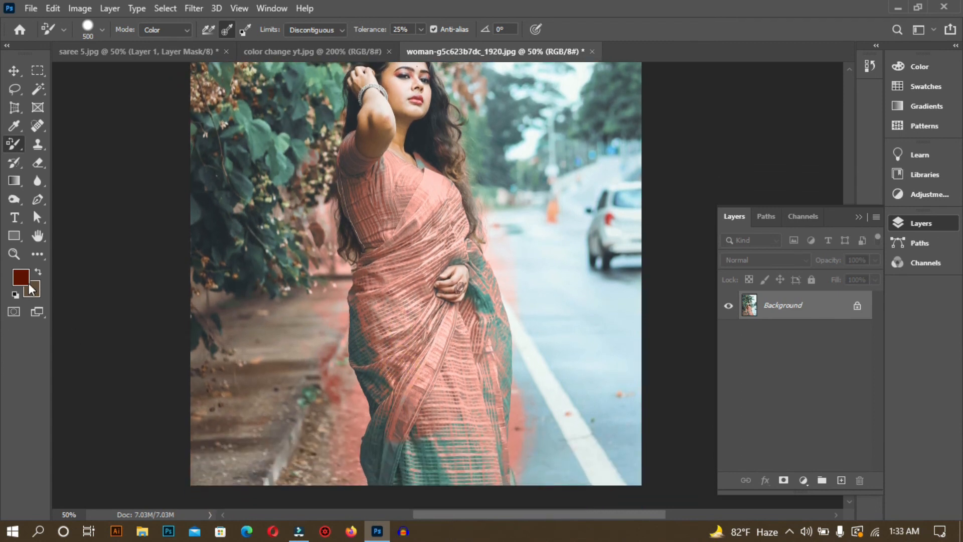
{"action": "left_click", "coordinate": [22, 283]}
{"action": "left_click_drag", "start_coordinate": [690, 182], "coordinate": [685, 70]}
{"action": "left_click", "coordinate": [826, 62]}
{"action": "left_click_drag", "start_coordinate": [447, 266], "coordinate": [415, 269]}
{"action": "mouse_move", "coordinate": [424, 396]}
{"action": "left_mouse_down"}
{"action": "mouse_move", "coordinate": [396, 366]}
{"action": "mouse_move", "coordinate": [407, 411]}
{"action": "mouse_move", "coordinate": [448, 447]}
{"action": "mouse_move", "coordinate": [430, 458]}
{"action": "mouse_move", "coordinate": [443, 456]}
{"action": "mouse_move", "coordinate": [458, 371]}
{"action": "mouse_move", "coordinate": [401, 262]}
{"action": "mouse_move", "coordinate": [425, 340]}
{"action": "mouse_move", "coordinate": [426, 319]}
{"action": "left_mouse_up"}
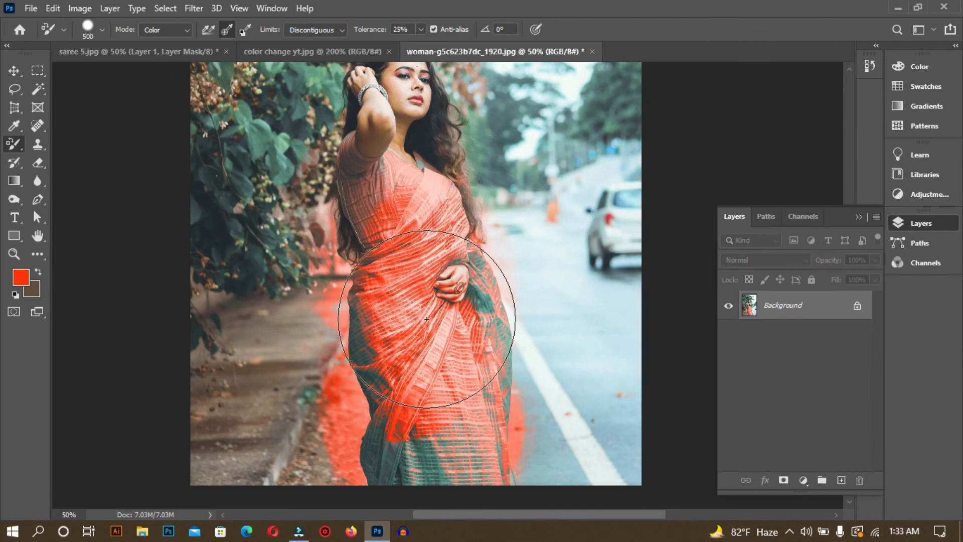
{"action": "key", "text": "ctrl+minus"}
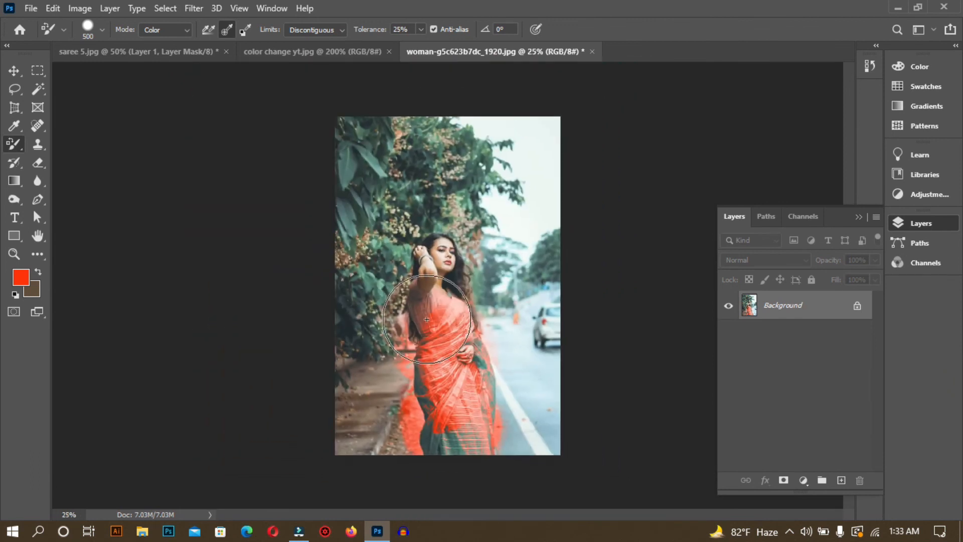
{"action": "key", "text": "ctrl+plus"}
Step: Switch to the saree 5.jpg document and toggle Layer 1's visibility to compare the green saree with the original black one
{"action": "left_click", "coordinate": [152, 52]}
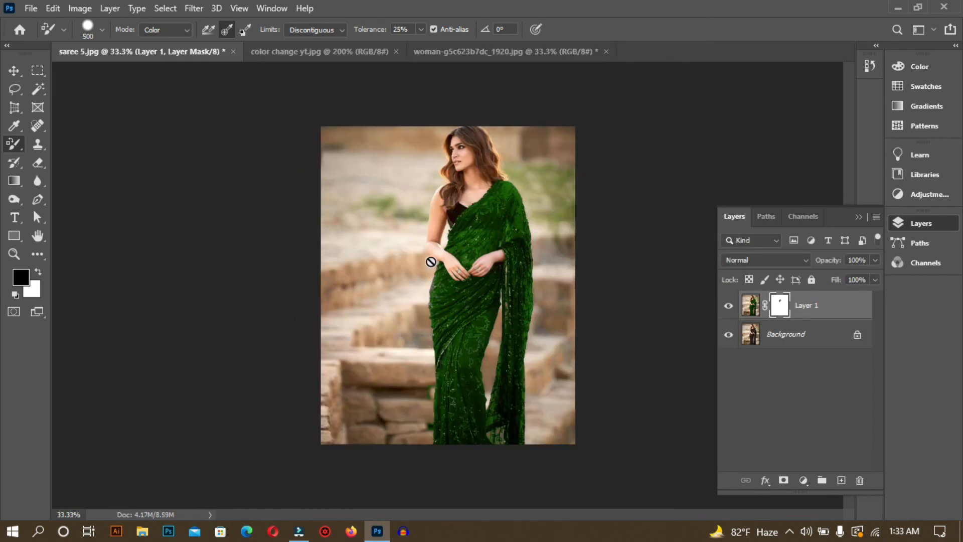
{"action": "key", "text": "ctrl+plus"}
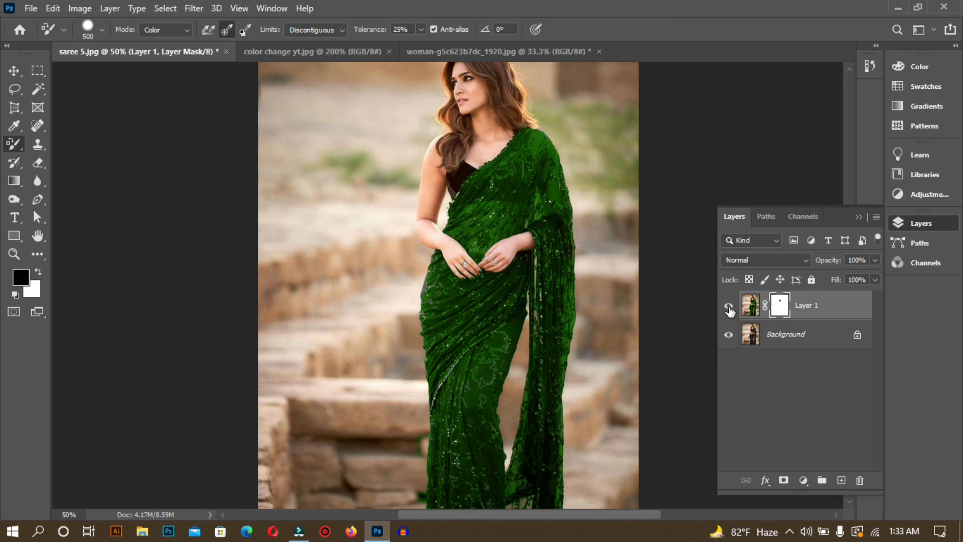
{"action": "left_click", "coordinate": [728, 306]}
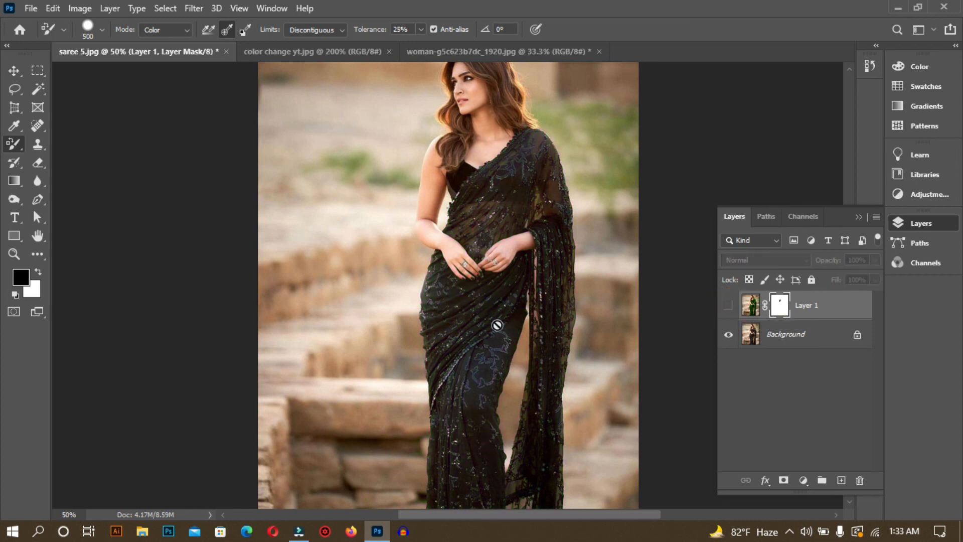
{"action": "left_click", "coordinate": [731, 307]}
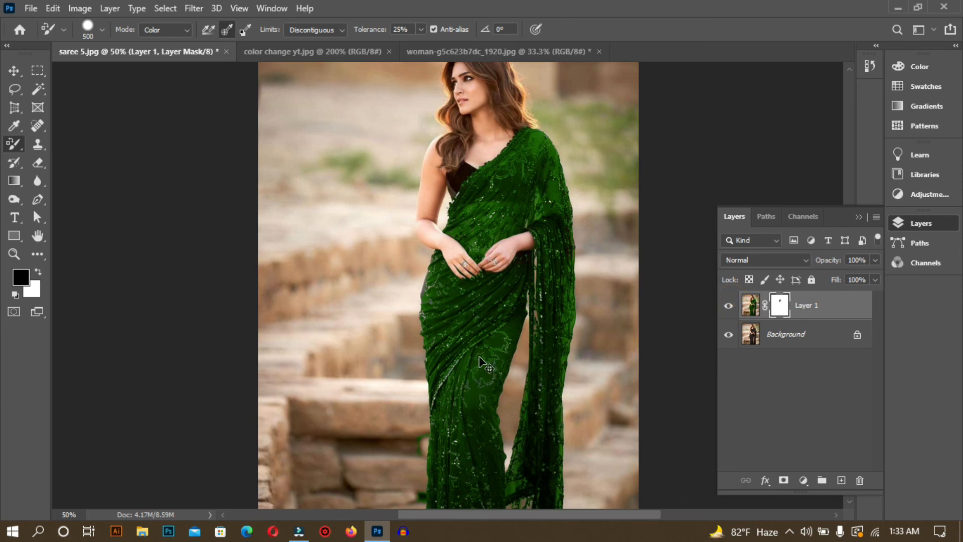
{"action": "key", "text": "ctrl+minus"}
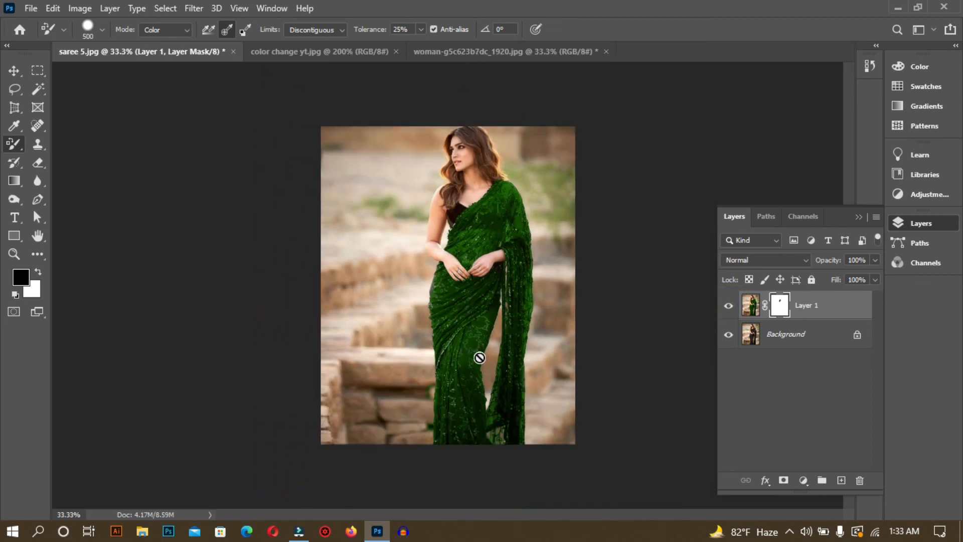